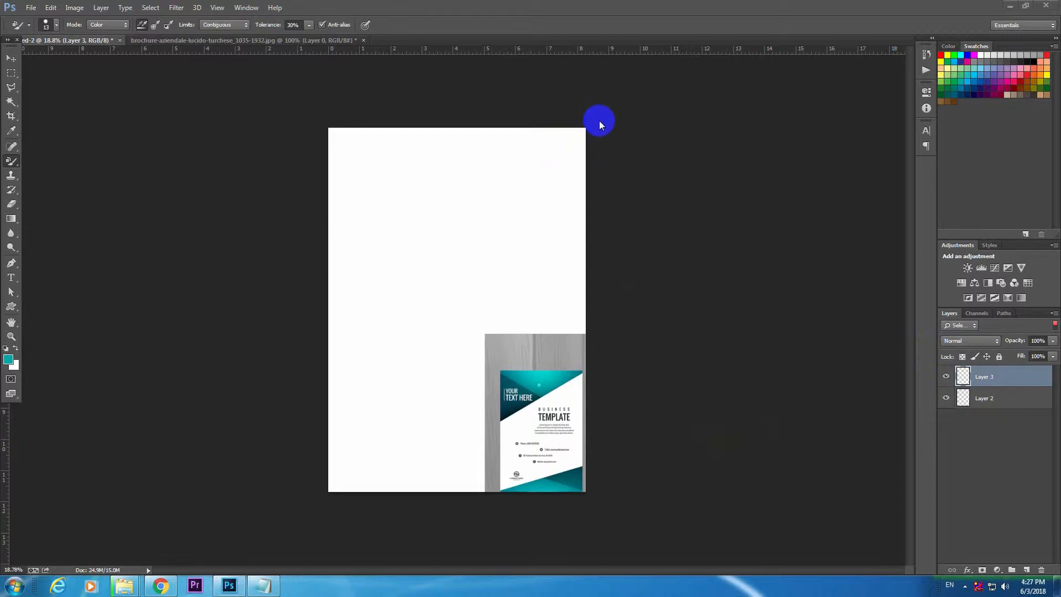
Outline a large triangle across the page's upper-left corner with the Pen tool and convert it into a selection.
left_click(12, 264)
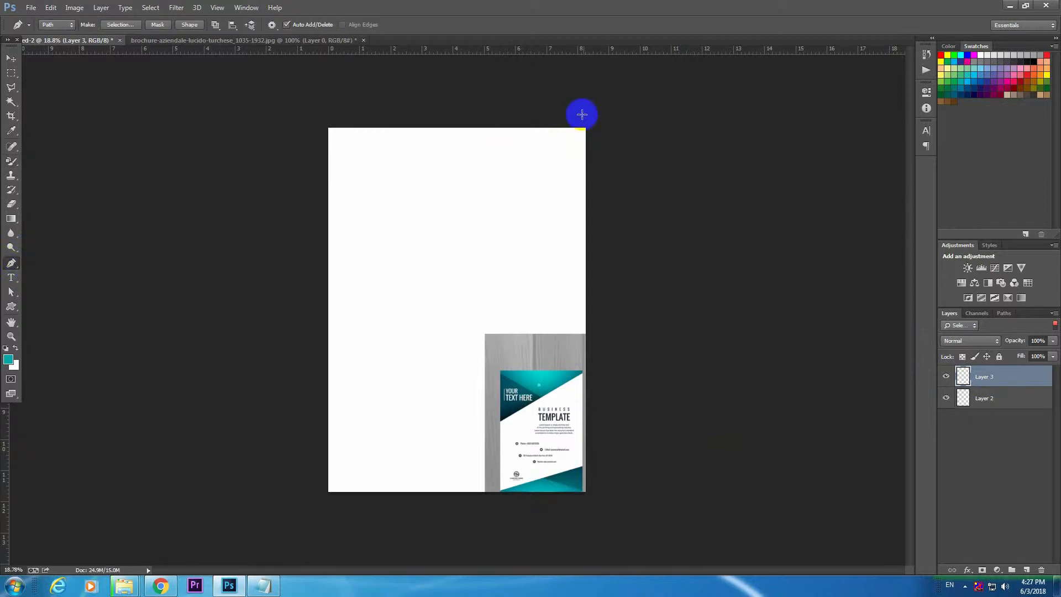
left_click(593, 120)
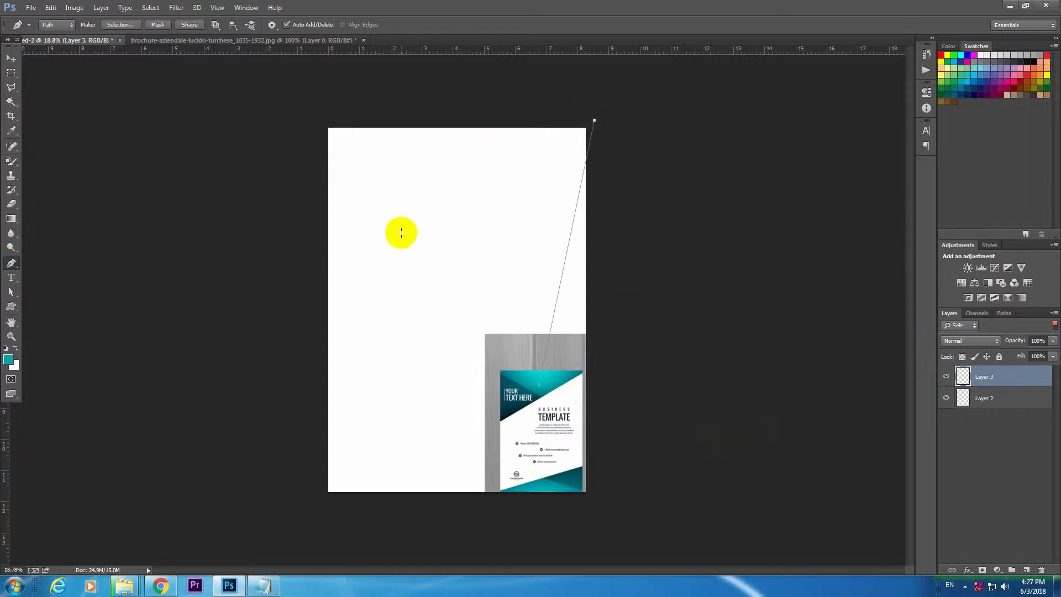
left_click(596, 119)
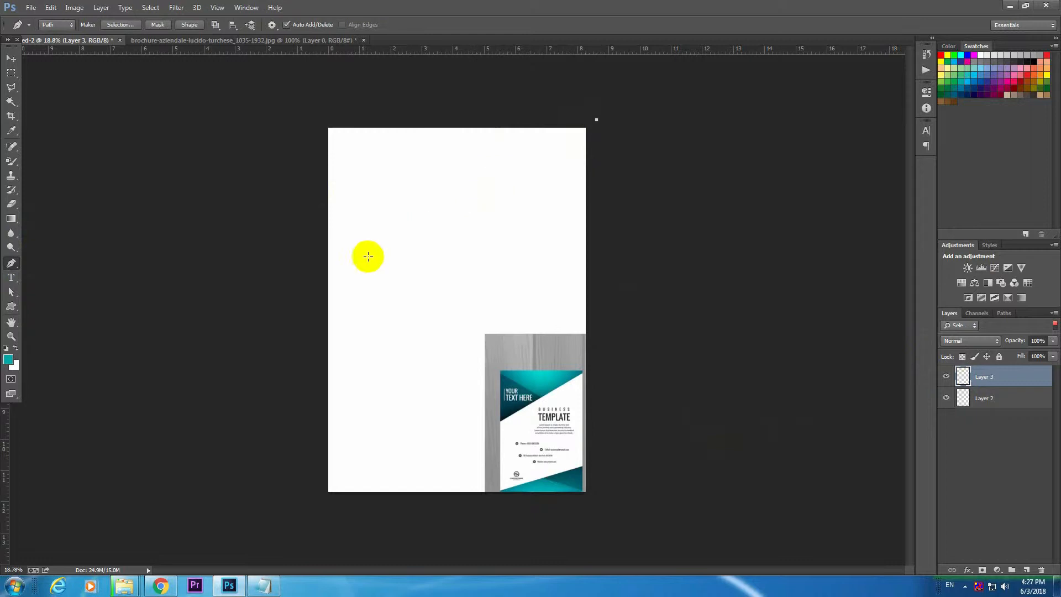
left_click(326, 288)
left_click(327, 128)
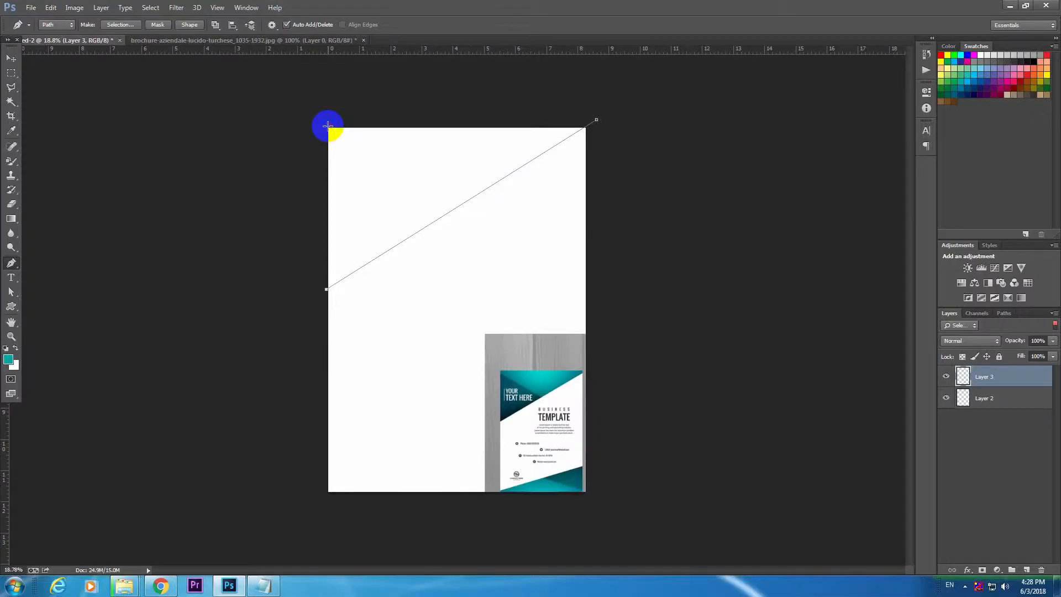
left_click(596, 120)
key("ctrl+Return")
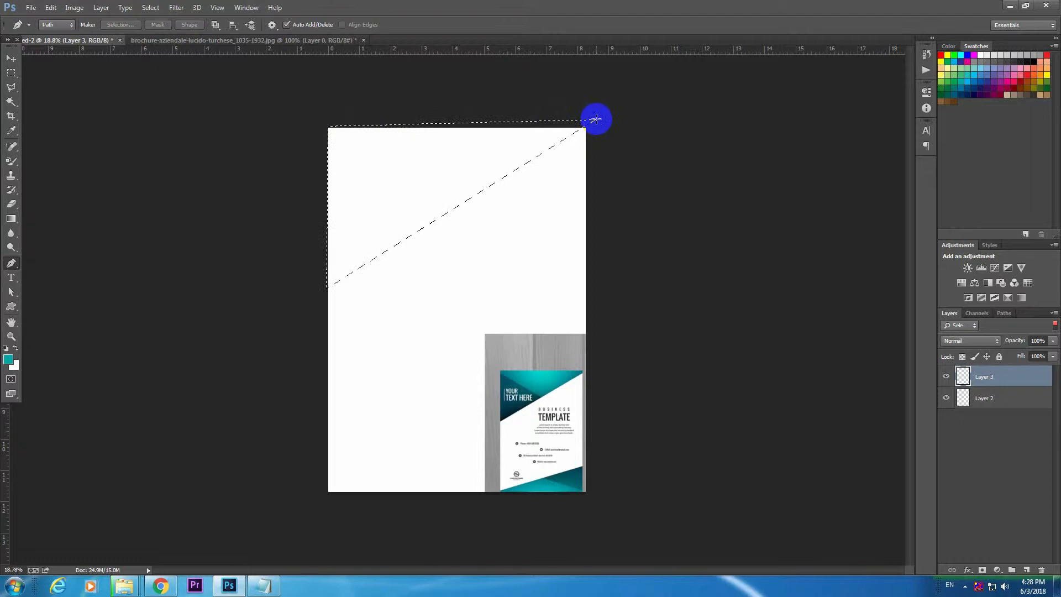
Fill the selected corner triangle with the teal foreground colour on Layer 3 and deselect it.
left_click(985, 405)
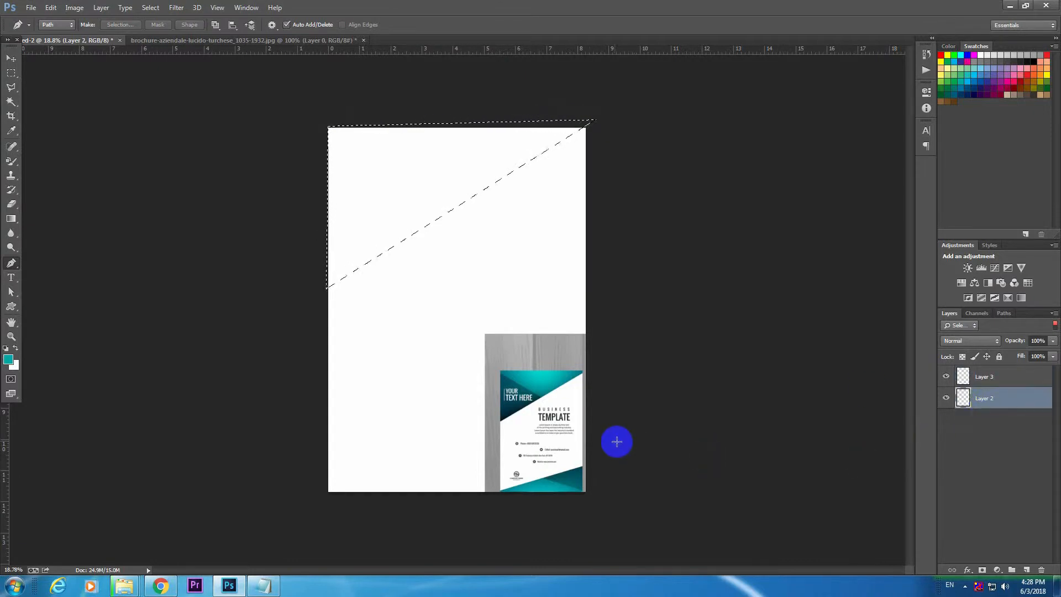
key("alt+bracketright")
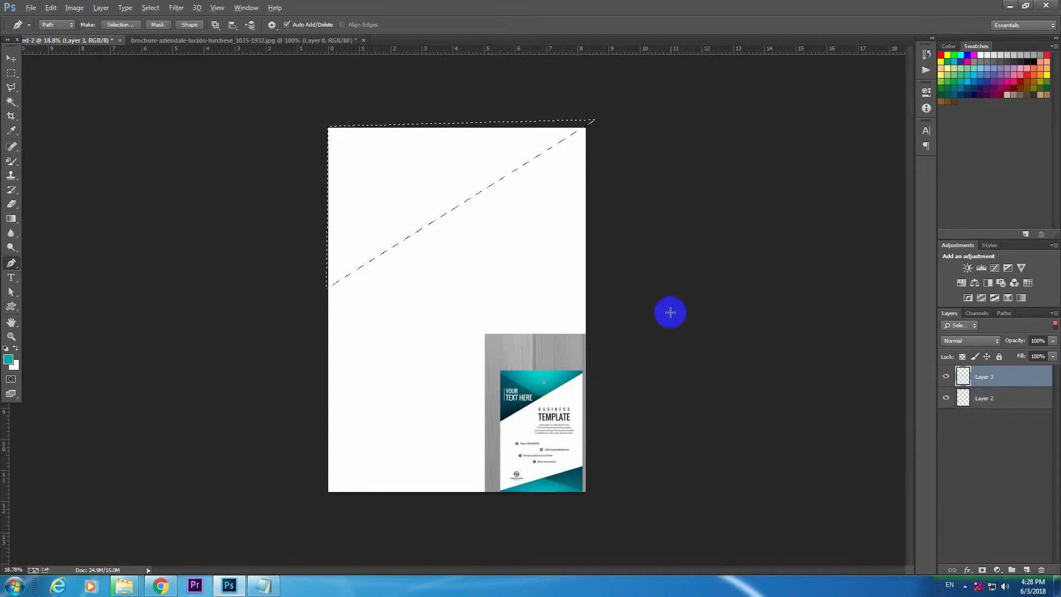
key("alt+BackSpace")
key("ctrl+d")
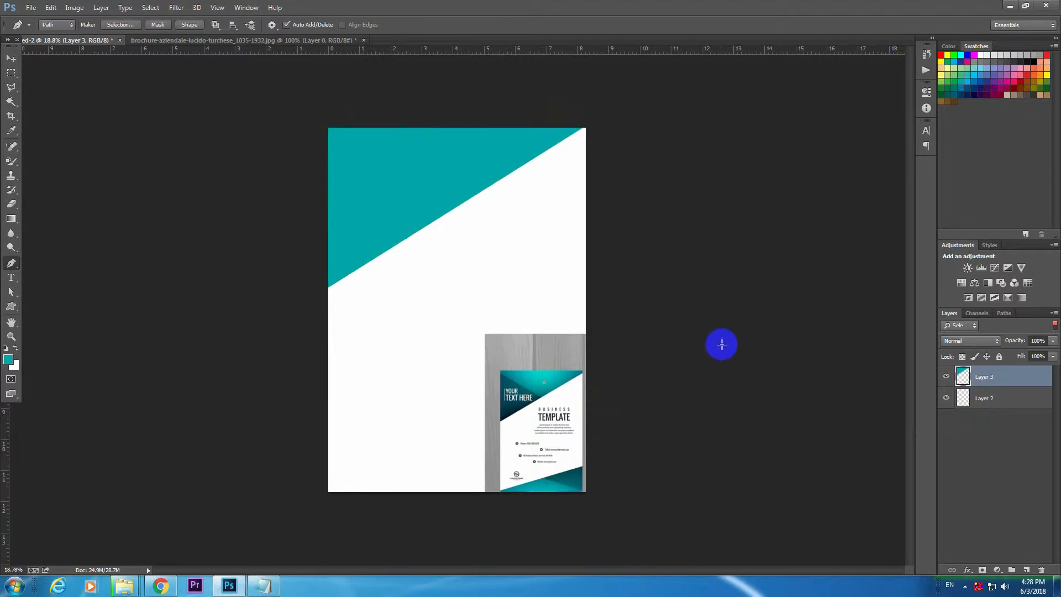
Add a new layer and outline a smaller triangle over the teal shape's left part, converting the path into a selection.
key("ctrl+shift+n")
key("Return")
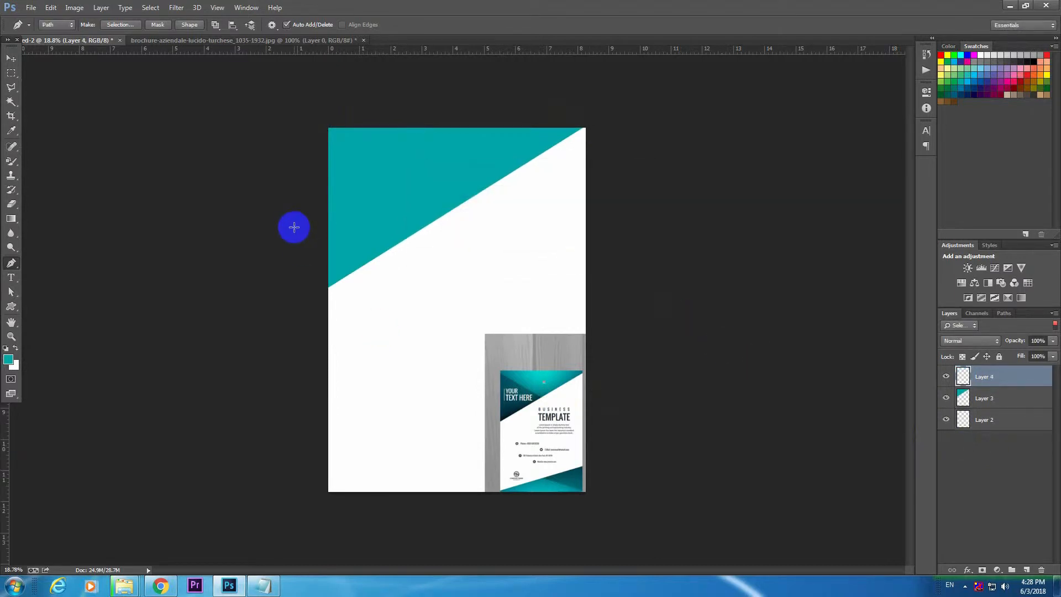
left_click(322, 133)
left_click(323, 135)
left_click(319, 293)
left_click(324, 139)
key("ctrl+Return")
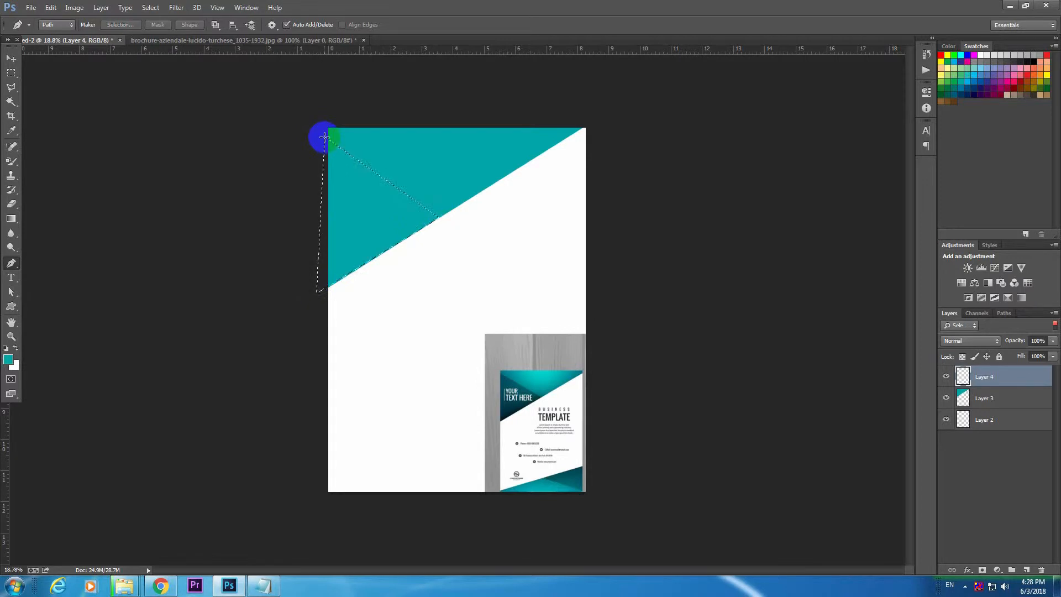
Sample the darkest teal from the reference flyer on Layer 2 and fill the small triangle with it on Layer 4.
left_click(965, 420)
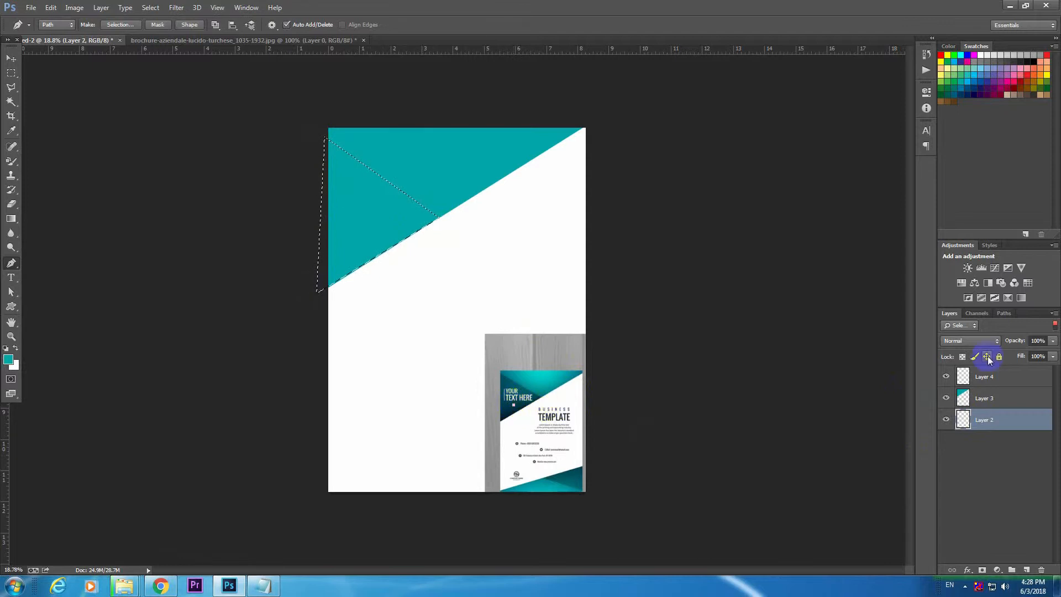
left_click(988, 377)
left_click(982, 422)
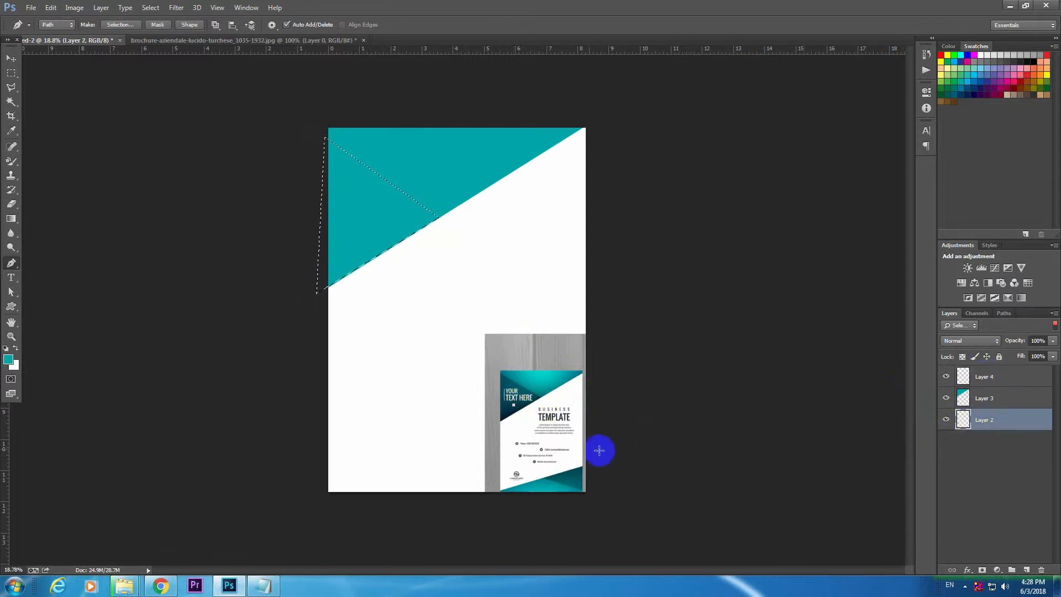
key("b")
left_click(509, 409, "alt")
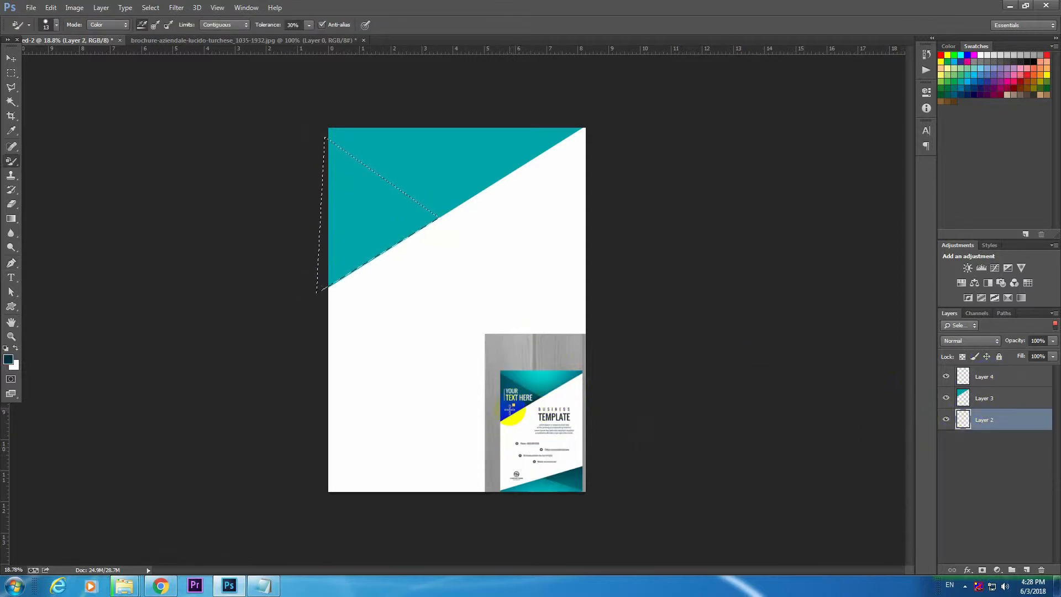
left_click(949, 378)
key("alt+BackSpace")
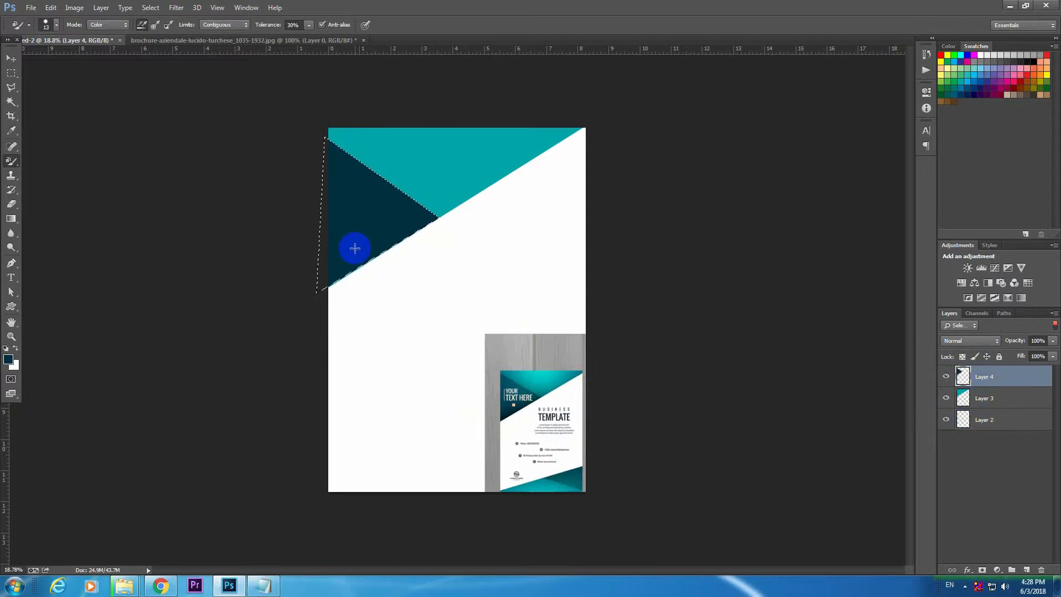
Sample a medium-dark teal from the reference flyer, fill the small triangle with it on Layer 4 and deselect.
left_click(989, 423)
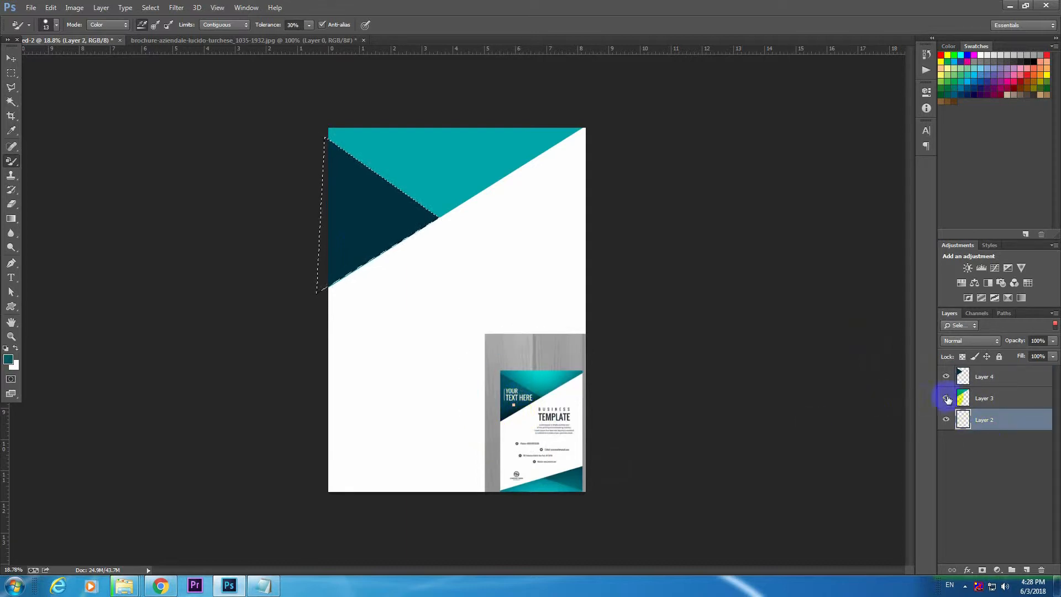
left_click(986, 380)
key("alt+BackSpace")
key("ctrl+d")
left_click(11, 58)
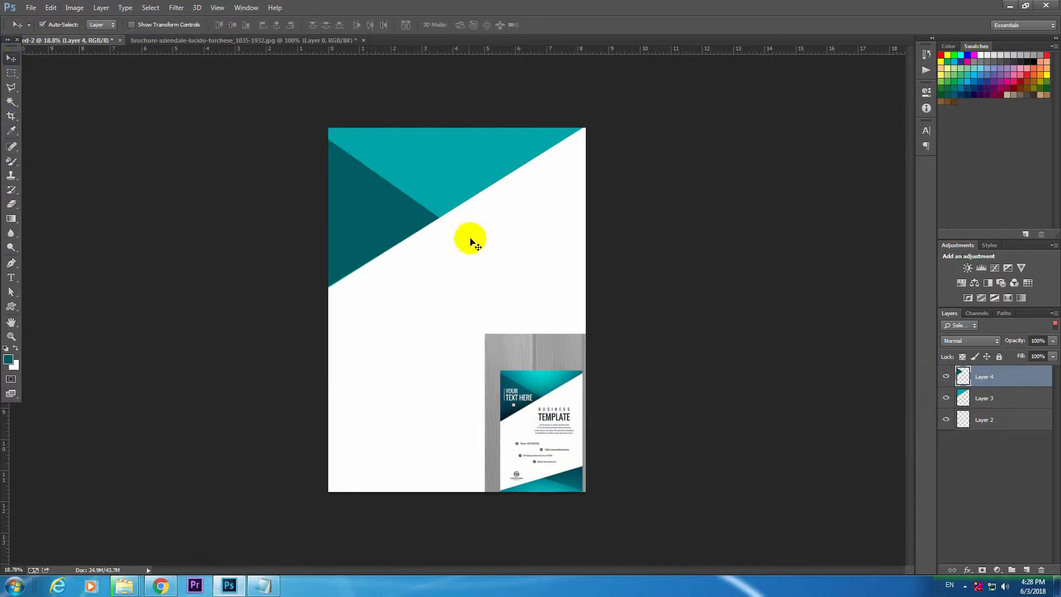
left_click(376, 220)
left_click(528, 227)
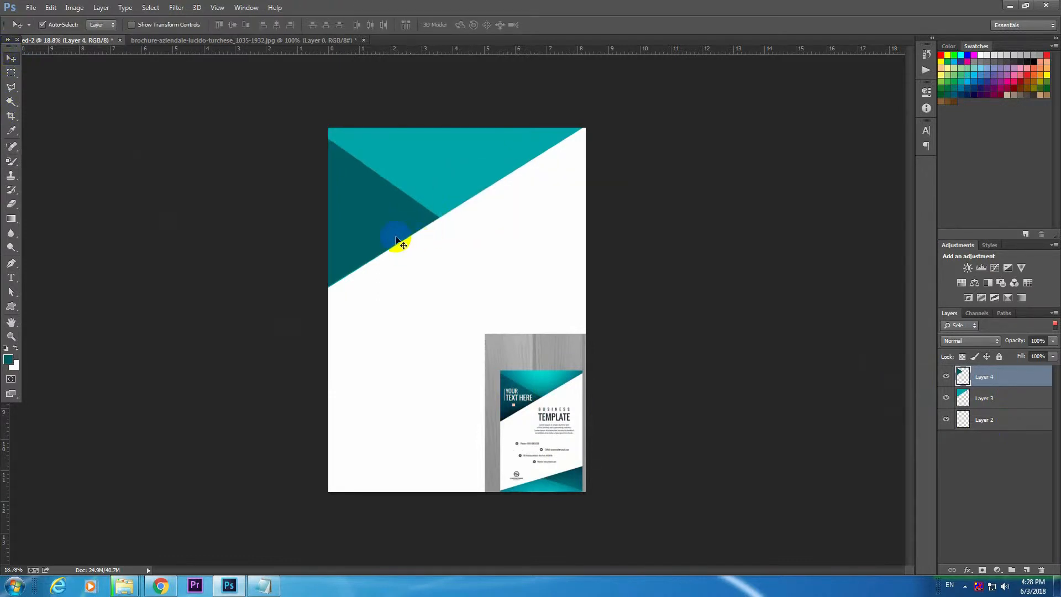
mouse_move(375, 220)
left_mouse_down()
mouse_move(367, 208)
mouse_move(376, 222)
left_mouse_up()
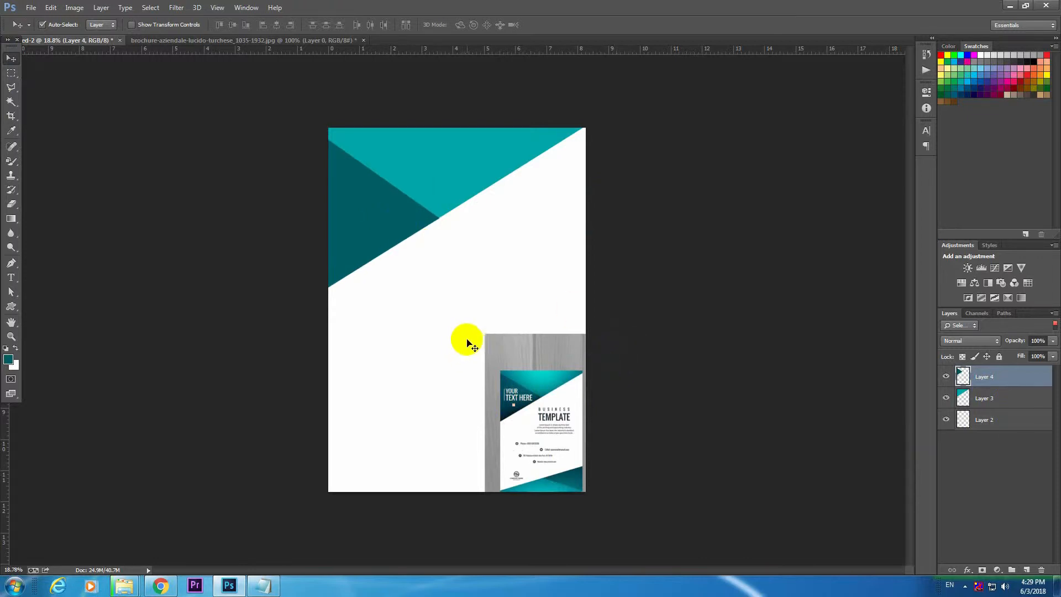
Add a new layer with the text "yOUR tEXT hERE" over the dark teal triangle.
key("ctrl+shift+n")
key("Return")
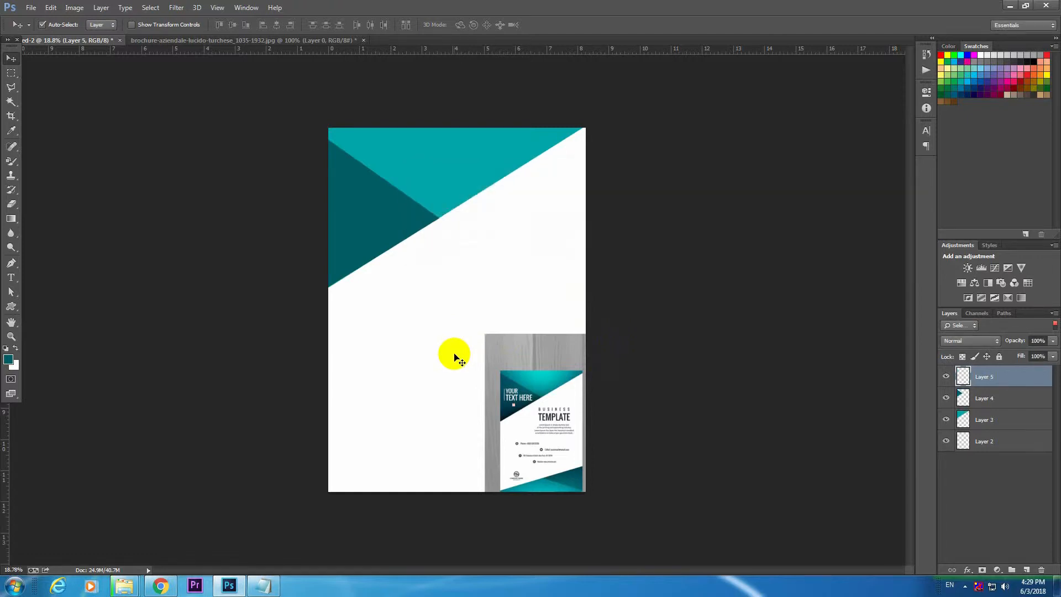
scroll(357, 255, "up", 1)
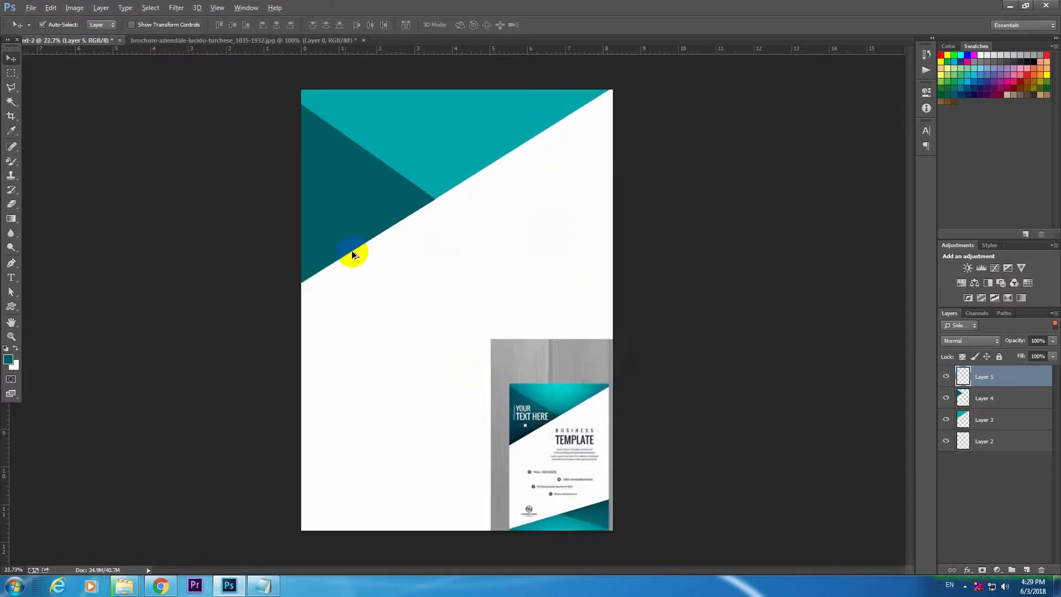
left_click(11, 278)
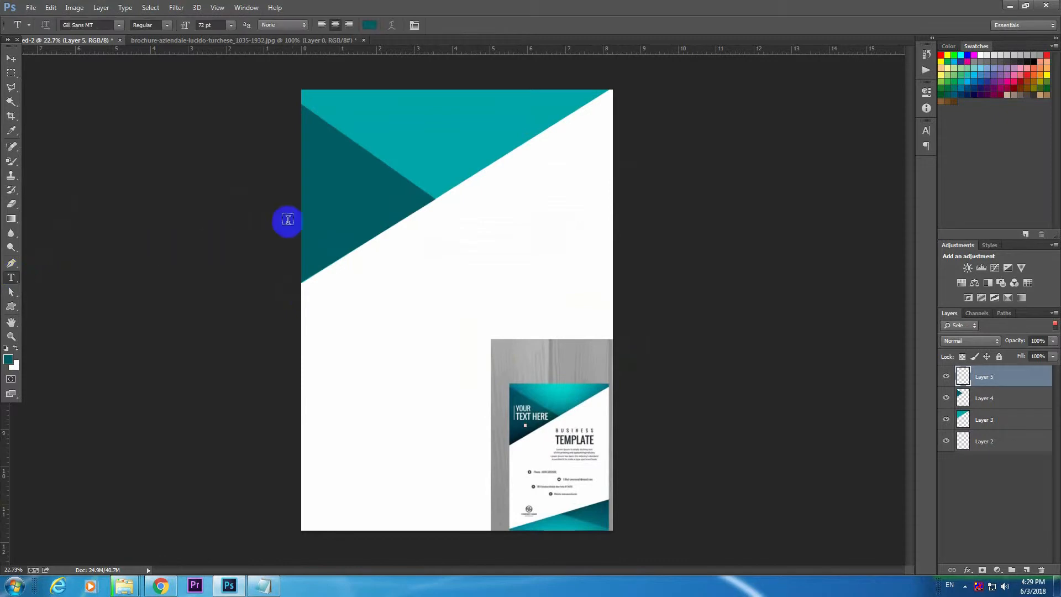
left_click(328, 180)
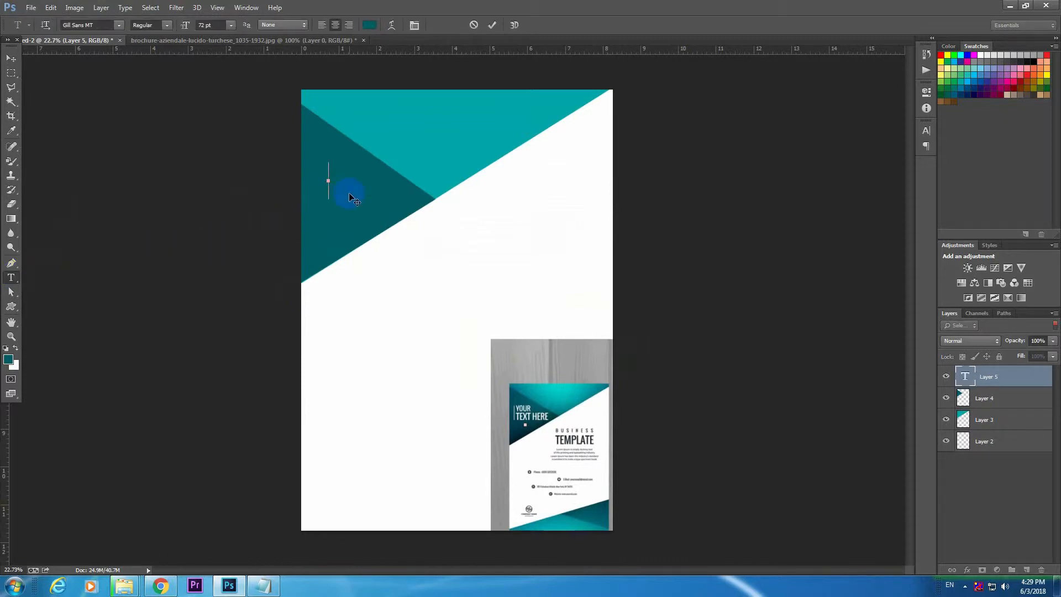
type("text")
type("re")
Format the whole text line in white (ffffff) at 36 pt and place it inside the dark teal triangle.
key("ctrl+a")
left_click(370, 25)
left_click(580, 178)
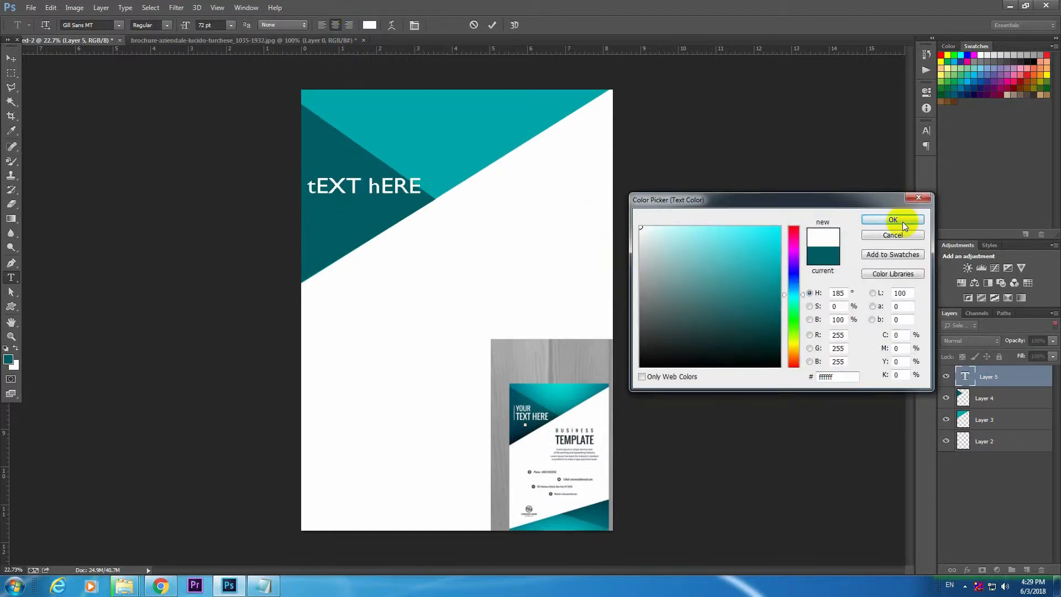
left_click(902, 221)
left_click(230, 24)
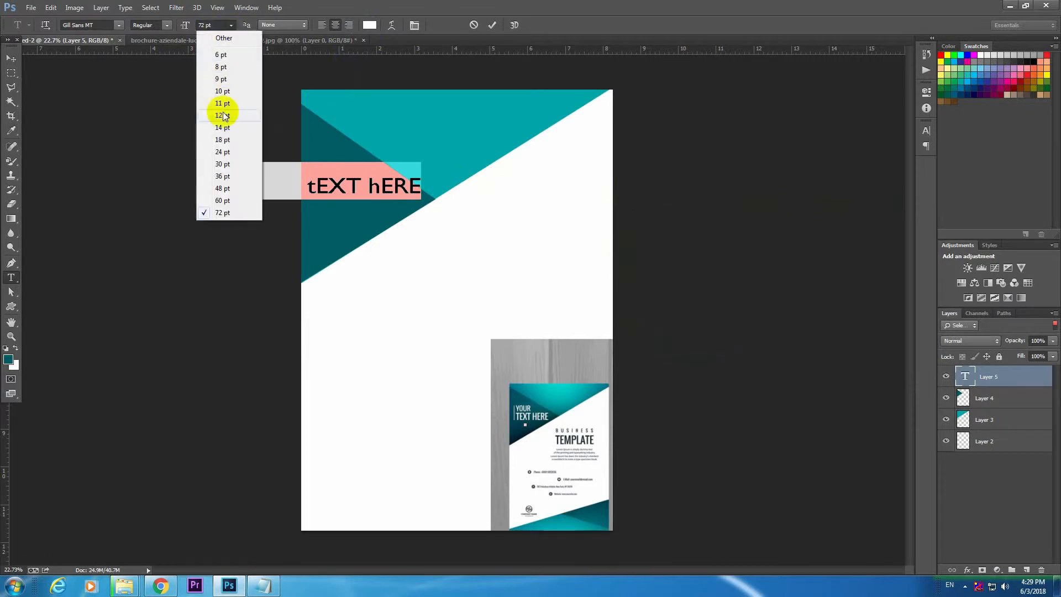
left_click(222, 176)
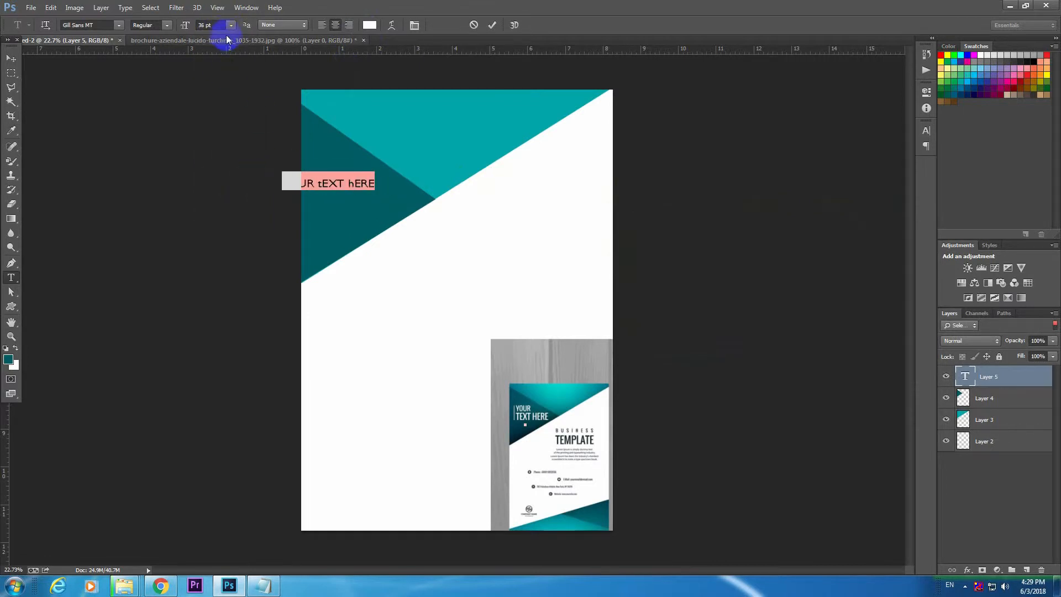
left_click(11, 57)
left_click_drag(361, 184, 385, 198)
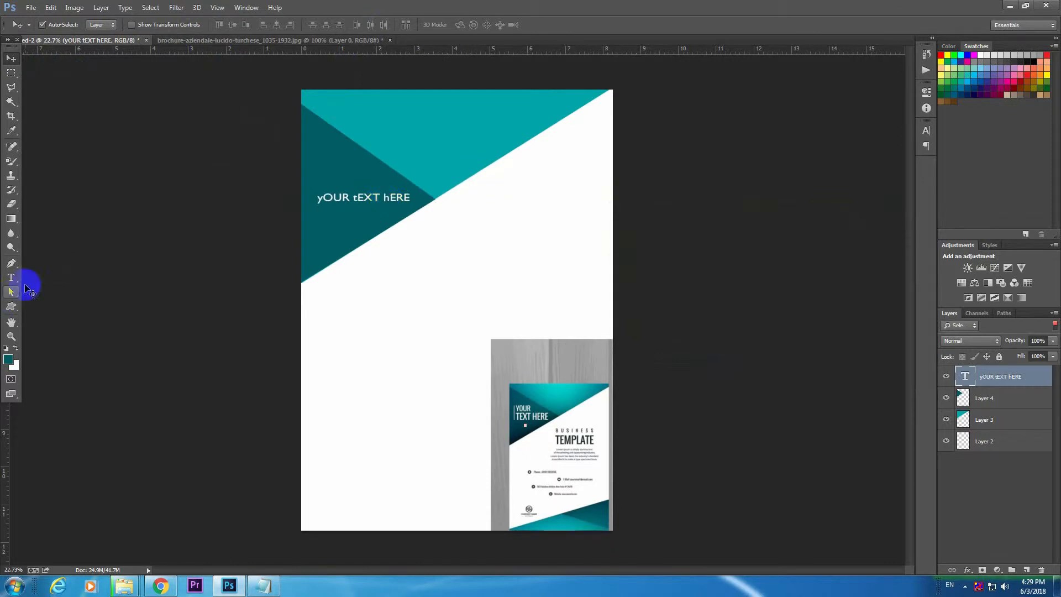
Correct the text's capitalisation and break it into two lines, "YOUR" and "TEXT HERE".
left_click(11, 277)
left_click(324, 202)
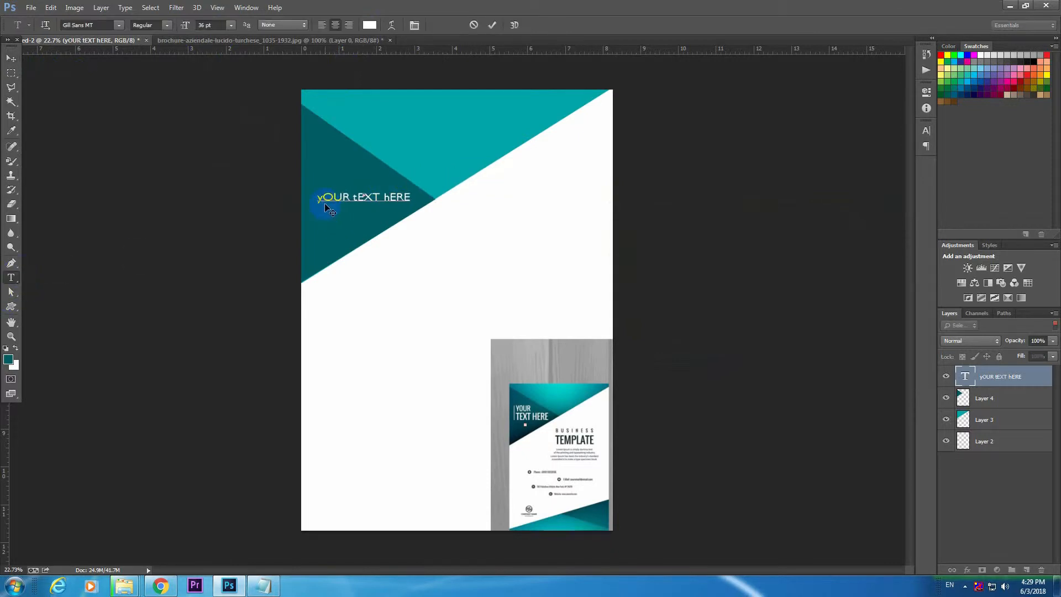
key("BackSpace")
key("BackSpace")
type("T")
key("Delete")
type("H")
left_click(352, 195)
key("Return")
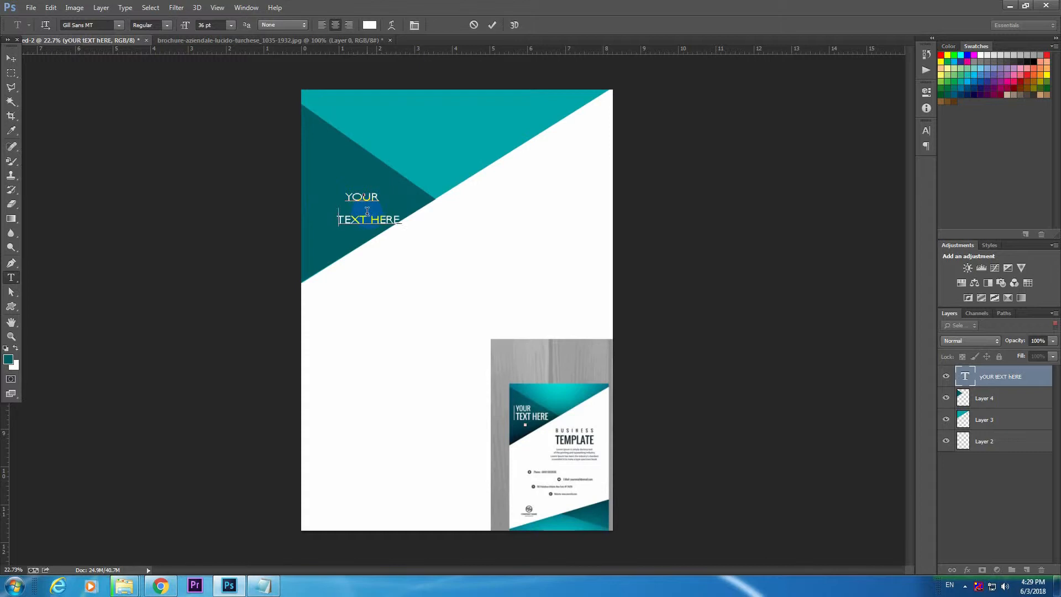
Move the two-line text slightly up and left so it fits inside the dark teal triangle, leaving the triangle in place.
key("ctrl")
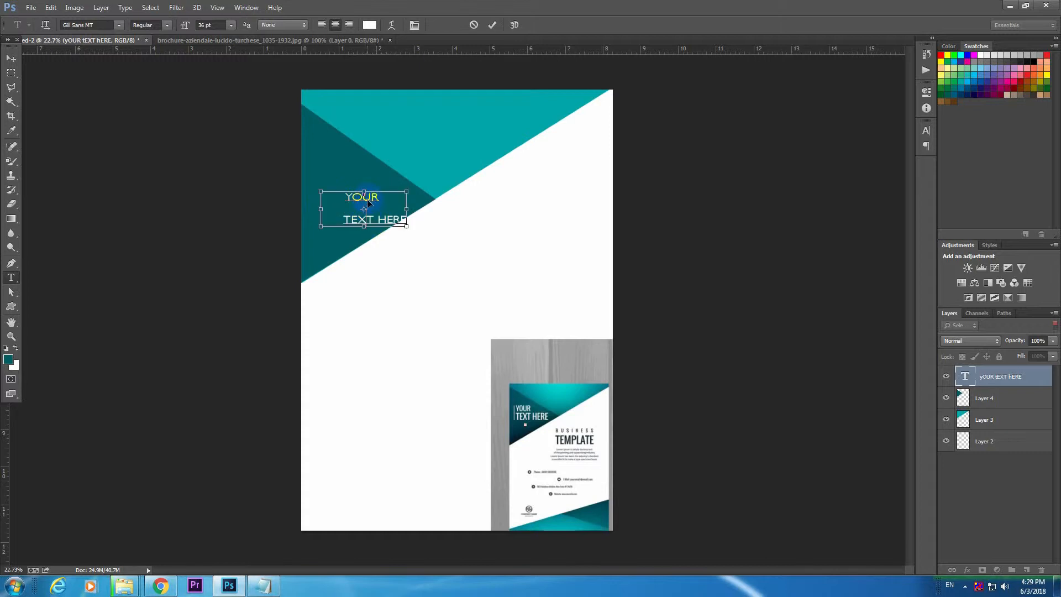
left_click_drag(366, 196, 368, 190)
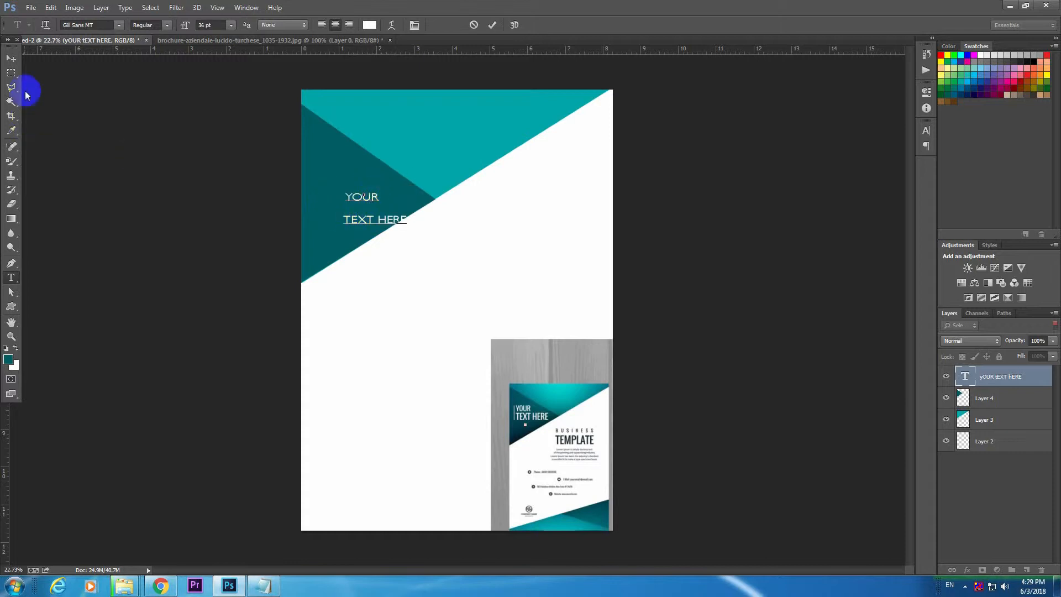
left_click(11, 57)
left_click_drag(367, 194, 355, 182)
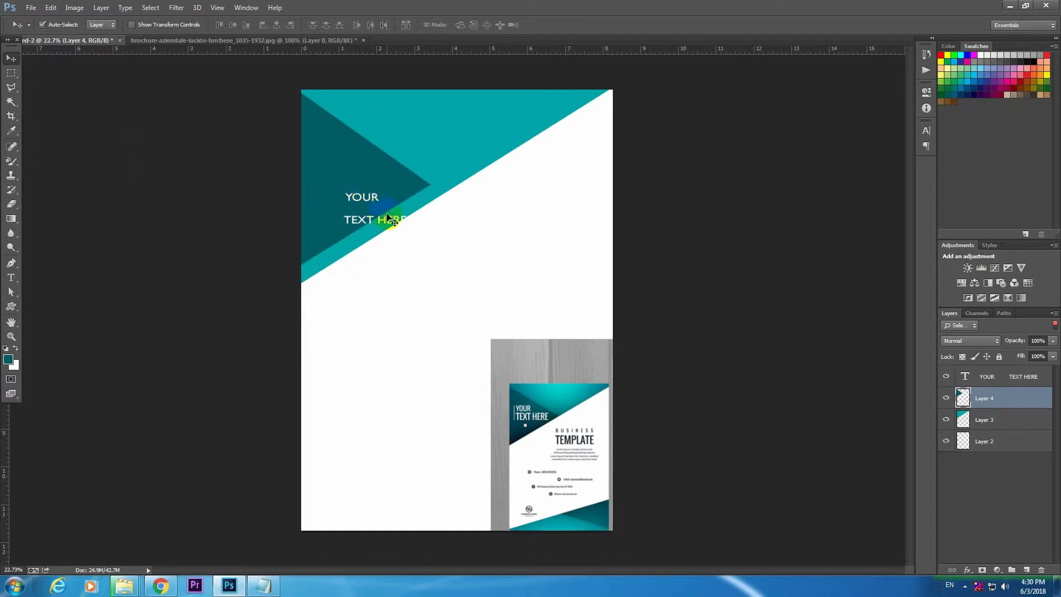
key("ctrl+z")
left_click(997, 382)
left_click_drag(362, 202, 359, 187)
Add a new layer and make a thin vertical rectangular selection just left of the two-line text.
key("ctrl+shift+n")
key("Return")
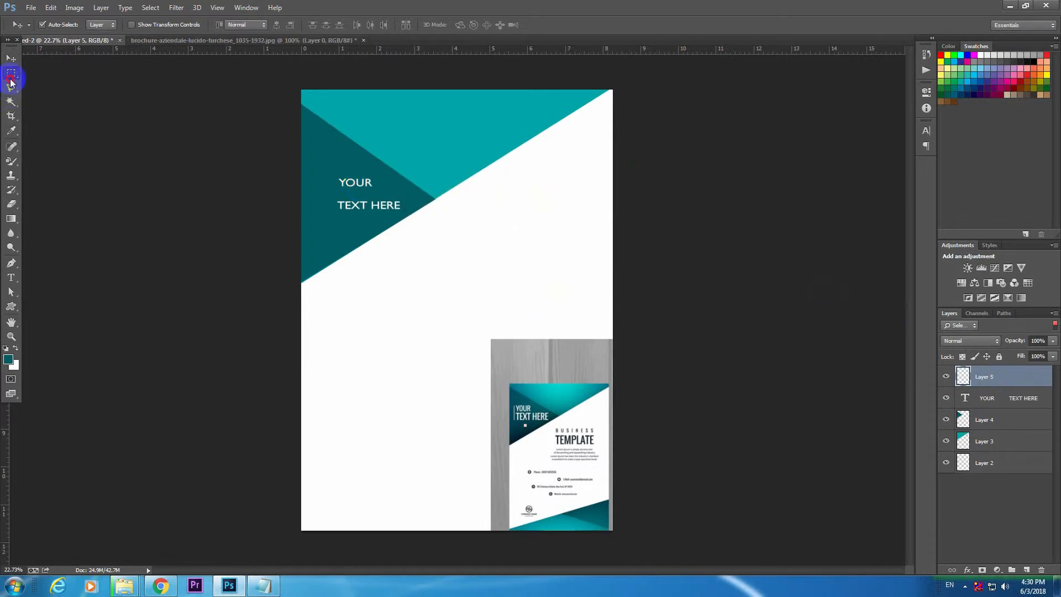
left_click(11, 72)
left_click(102, 86)
left_click_drag(328, 170, 330, 221)
Set the foreground colour to white, fill the thin vertical selection with it and deselect.
left_click(9, 360)
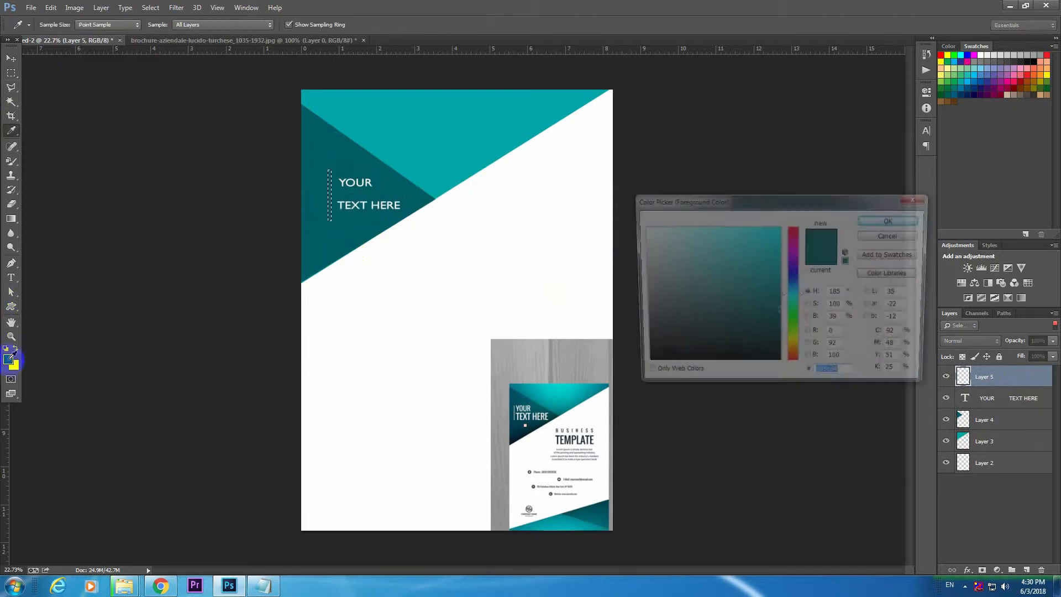
left_click(605, 184)
left_click(903, 220)
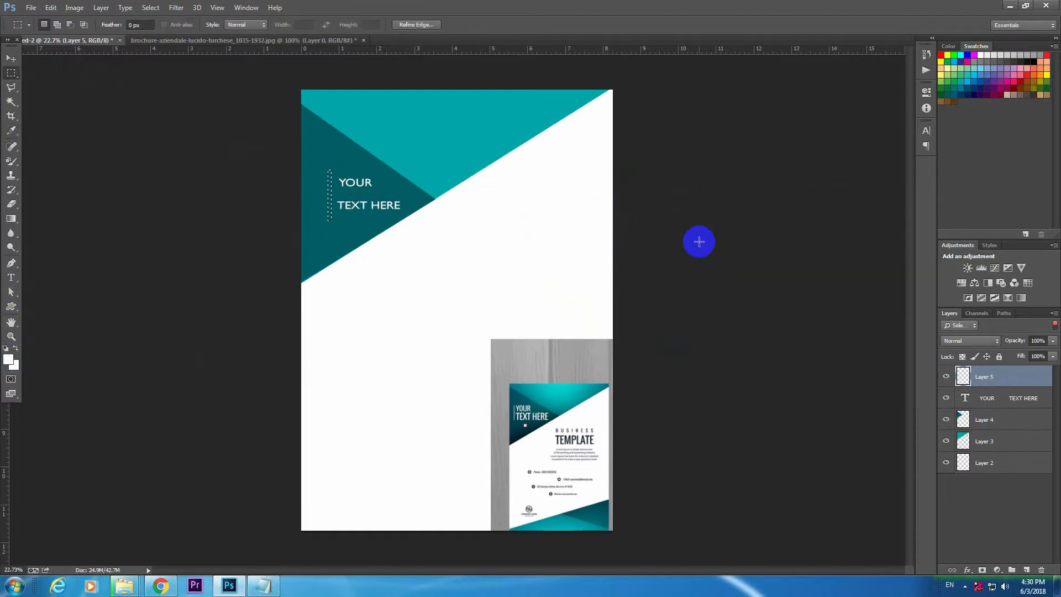
key("alt+BackSpace")
left_click(699, 241)
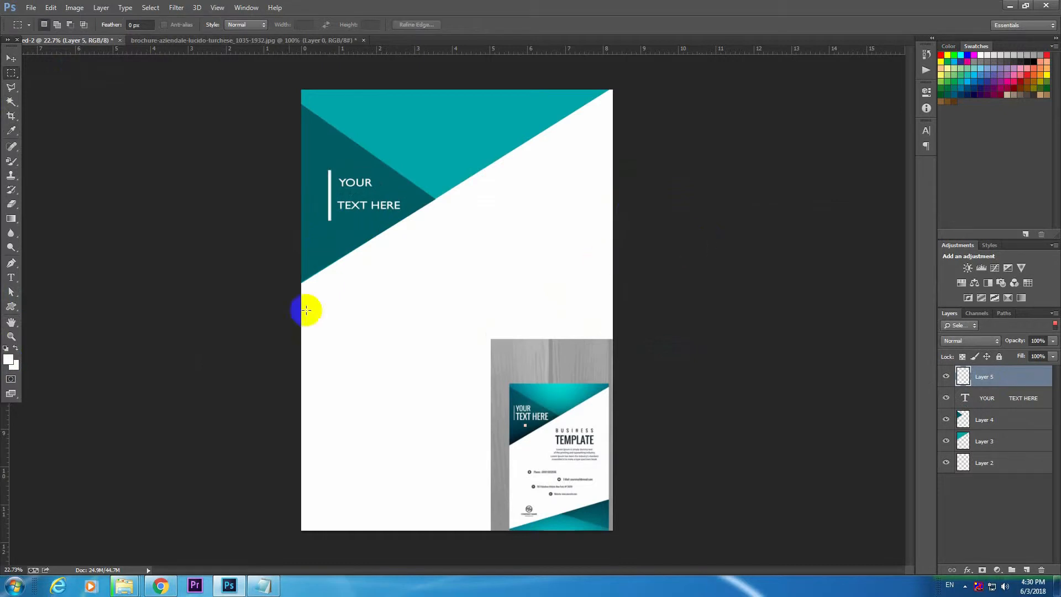
left_click(12, 58)
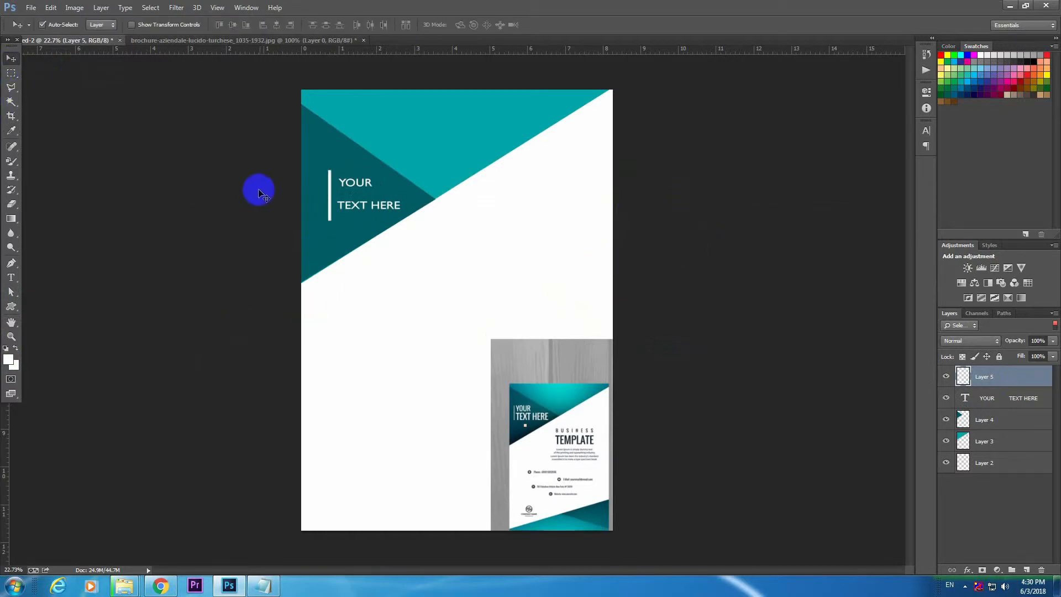
Nudge the white vertical bar slightly right and down beside the two-line heading.
key("shift+Right")
key("shift+Down")
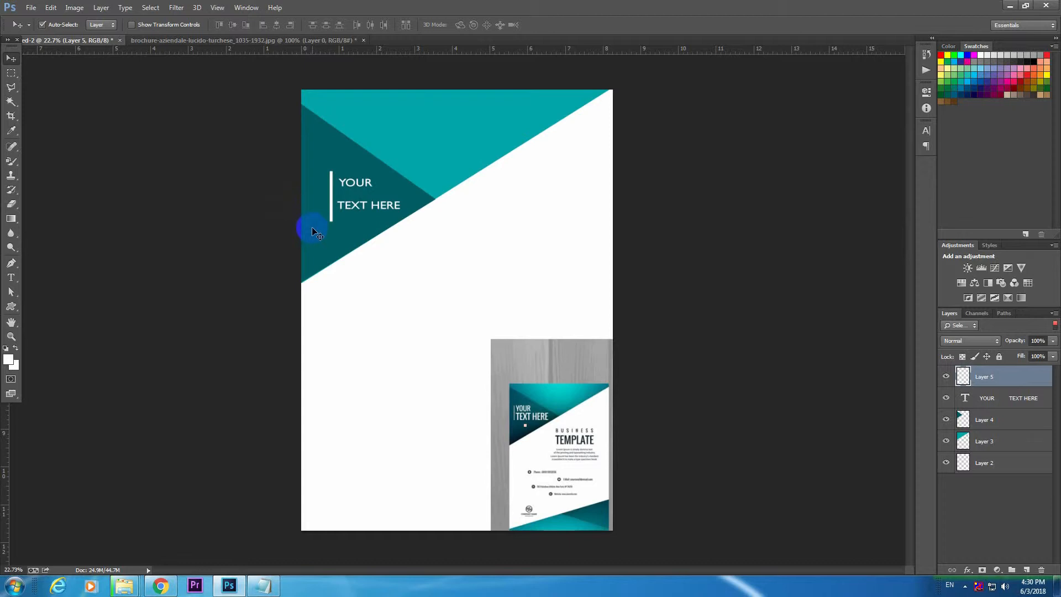
Soften the upper teal triangle on Layer 3 with broad Eraser strokes at 30% opacity and 42% flow, enlarging the brush to 900 px.
left_click(987, 442)
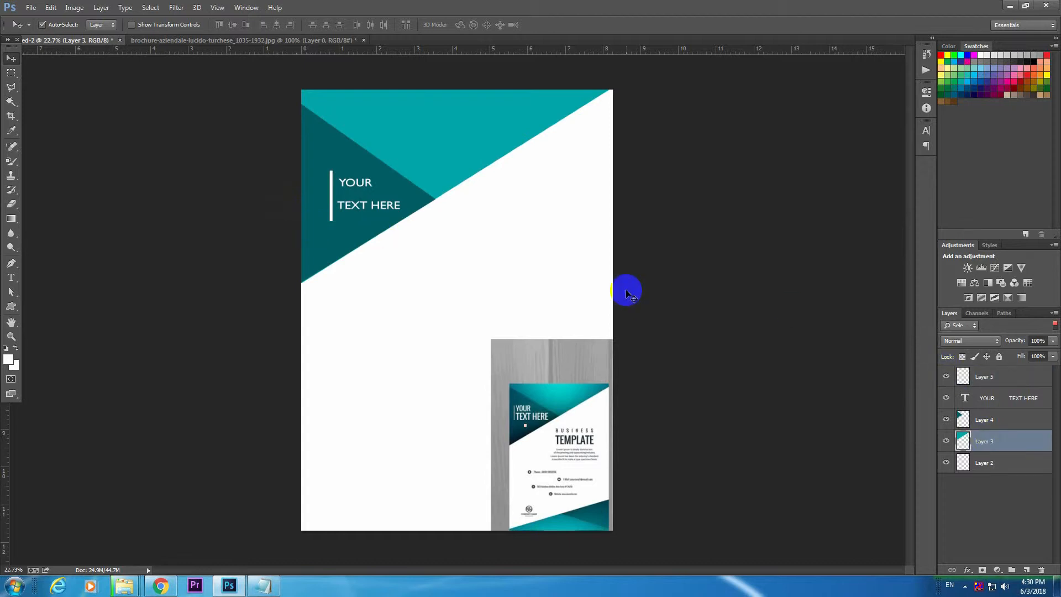
key("e")
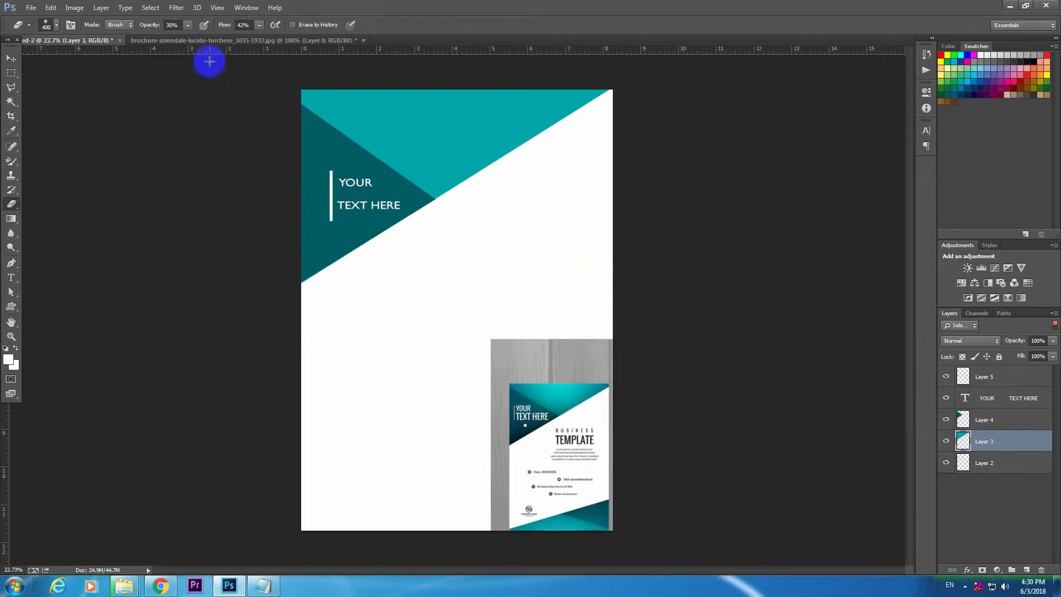
mouse_move(443, 127)
left_mouse_down()
mouse_move(424, 141)
mouse_move(457, 125)
left_mouse_up()
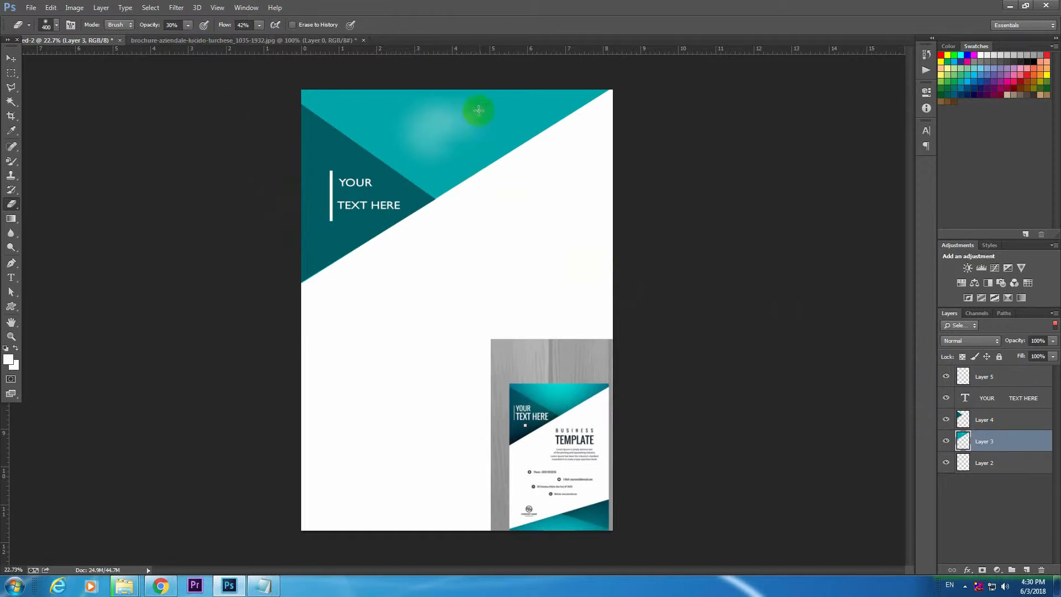
left_click(428, 114)
left_click(437, 137)
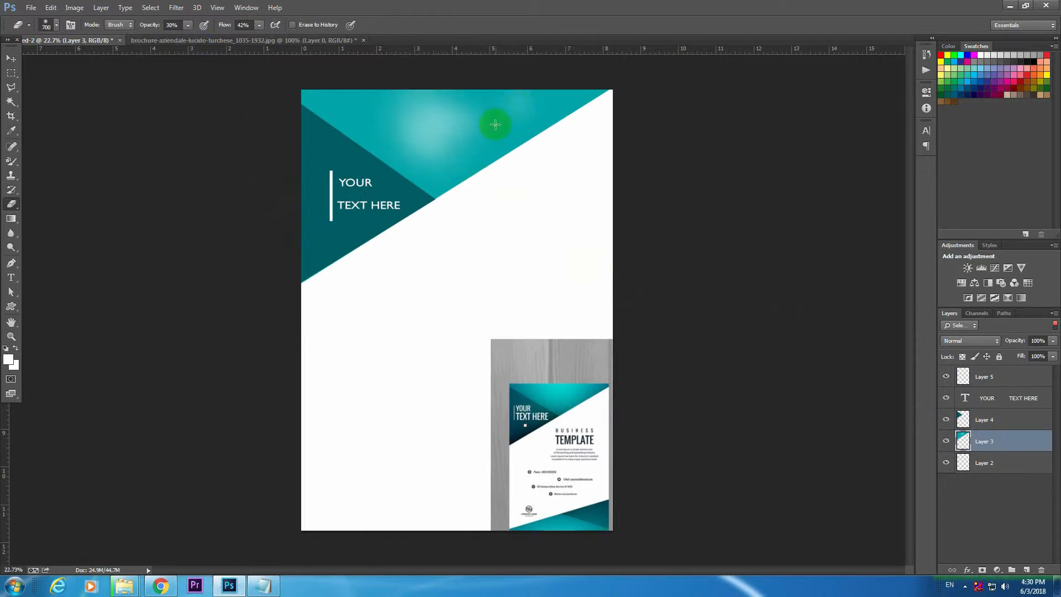
left_click(505, 108)
left_click(468, 109)
key("bracketright")
key("bracketright")
key("bracketright")
left_click(465, 133)
left_click_drag(380, 104, 544, 111)
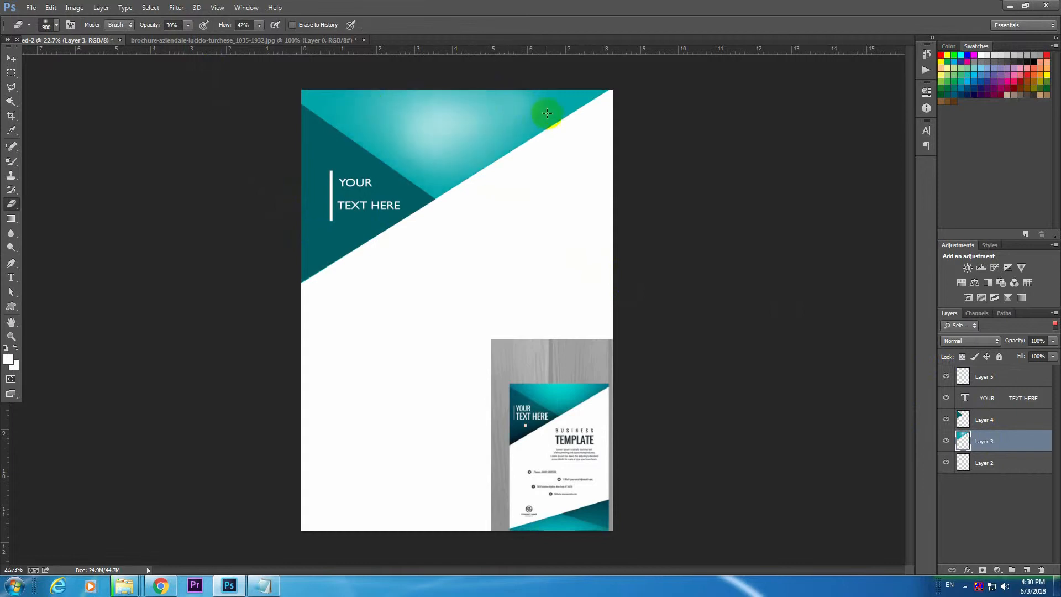
mouse_move(363, 107)
left_mouse_down()
mouse_move(569, 122)
mouse_move(453, 121)
mouse_move(460, 151)
mouse_move(445, 164)
mouse_move(456, 133)
mouse_move(492, 101)
mouse_move(493, 116)
mouse_move(527, 104)
mouse_move(467, 106)
mouse_move(504, 111)
mouse_move(479, 146)
mouse_move(383, 143)
mouse_move(361, 108)
mouse_move(380, 129)
left_mouse_up()
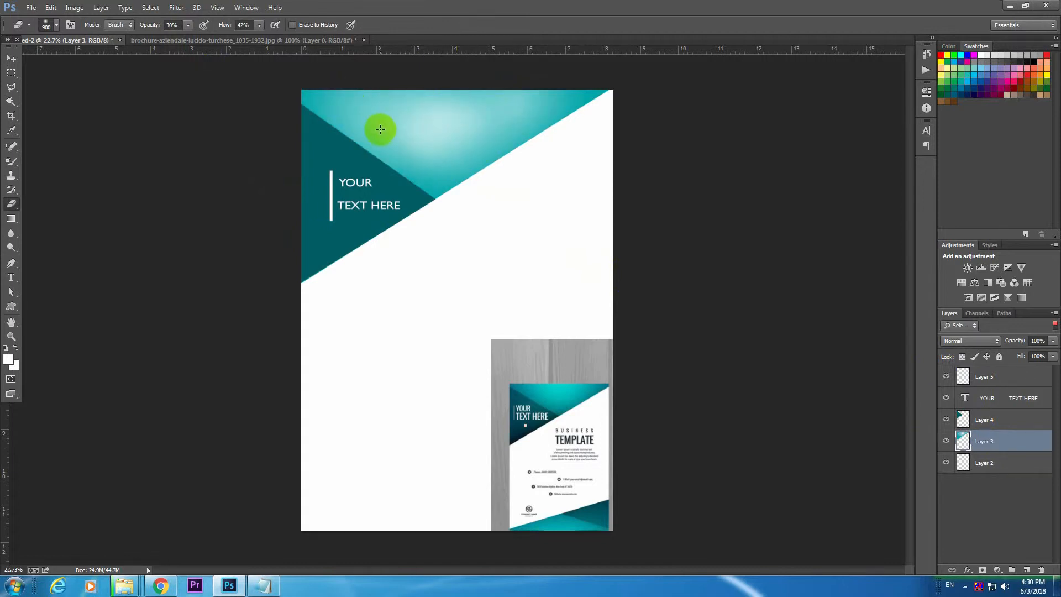
Sample a teal from the upper triangle and paint over its faded highlight with the Color Replacement tool.
key("b")
left_click(421, 164, "alt")
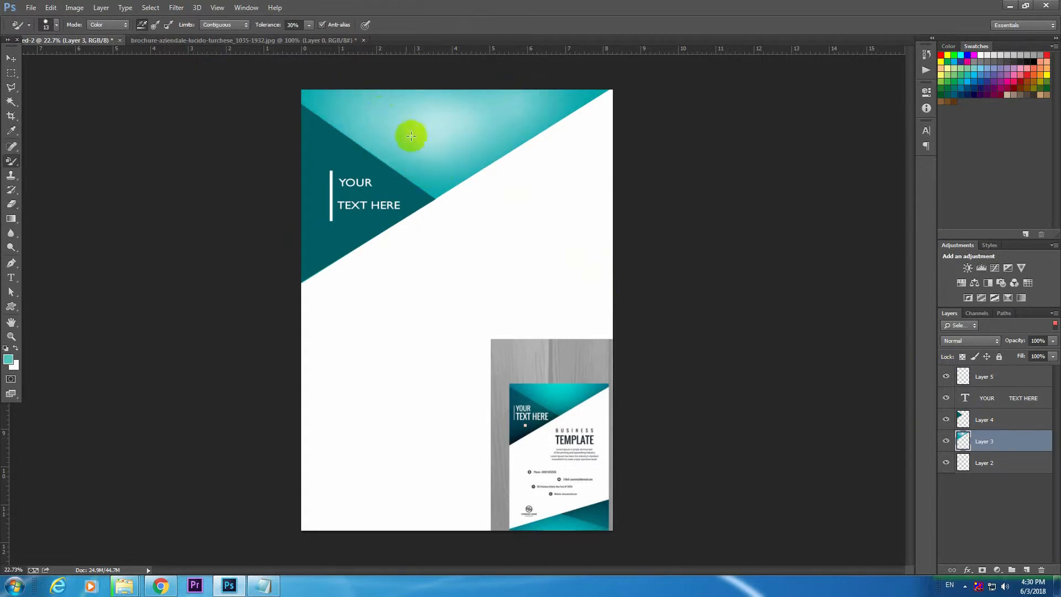
mouse_move(381, 126)
left_mouse_down()
mouse_move(469, 165)
mouse_move(525, 123)
mouse_move(488, 123)
left_mouse_up()
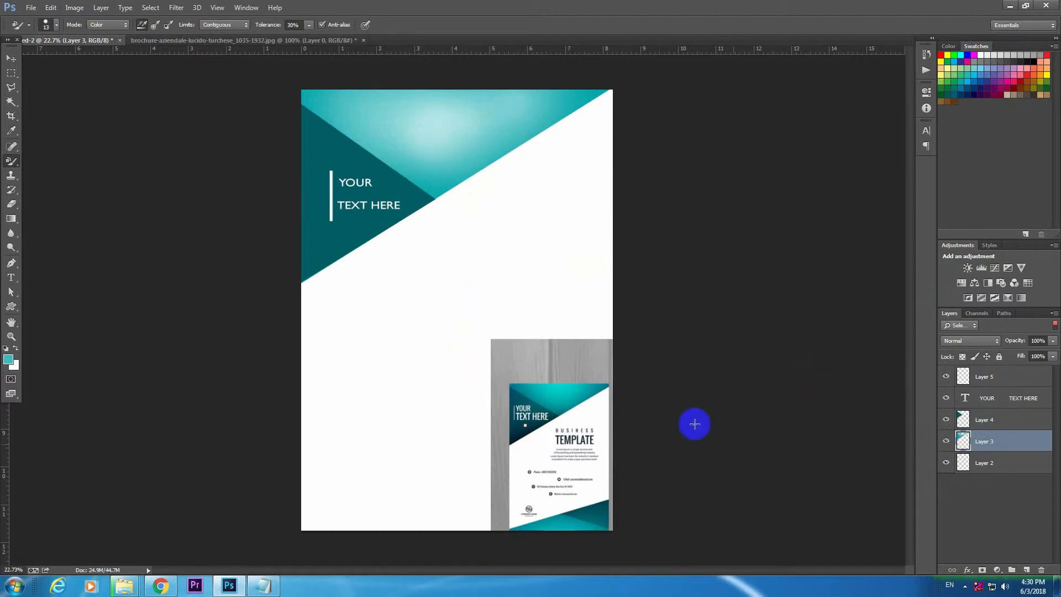
Move the reference image up and left on the page to expose both of its flyers' bottom corners.
left_click(999, 465)
left_click(12, 60)
left_click_drag(544, 393, 356, 221)
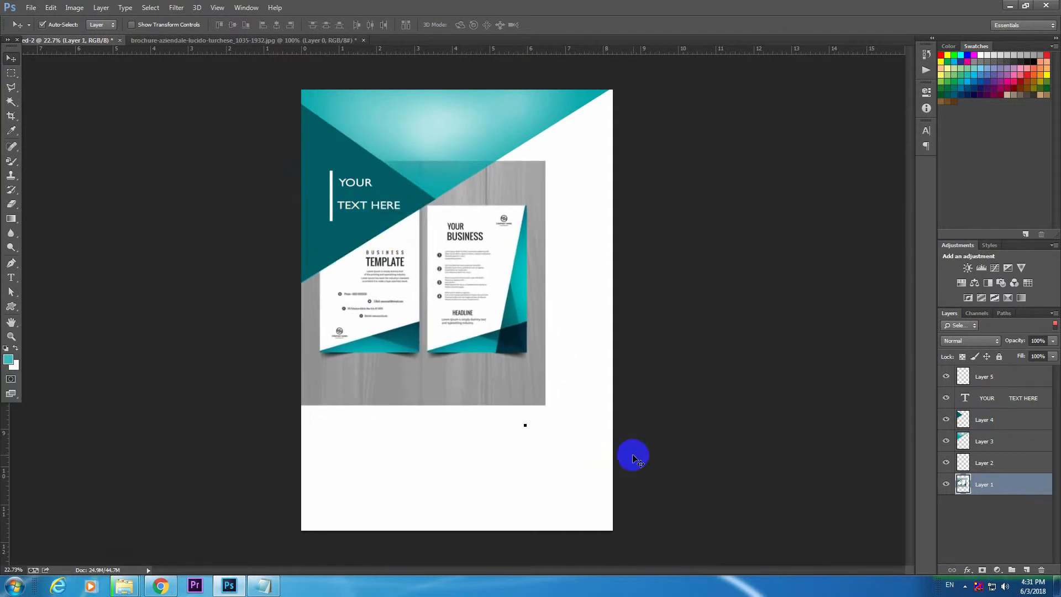
Add a layer above the reference image, outline a large triangle across the page's bottom with the Pen tool and make it a selection.
key("ctrl+shift+n")
key("Return")
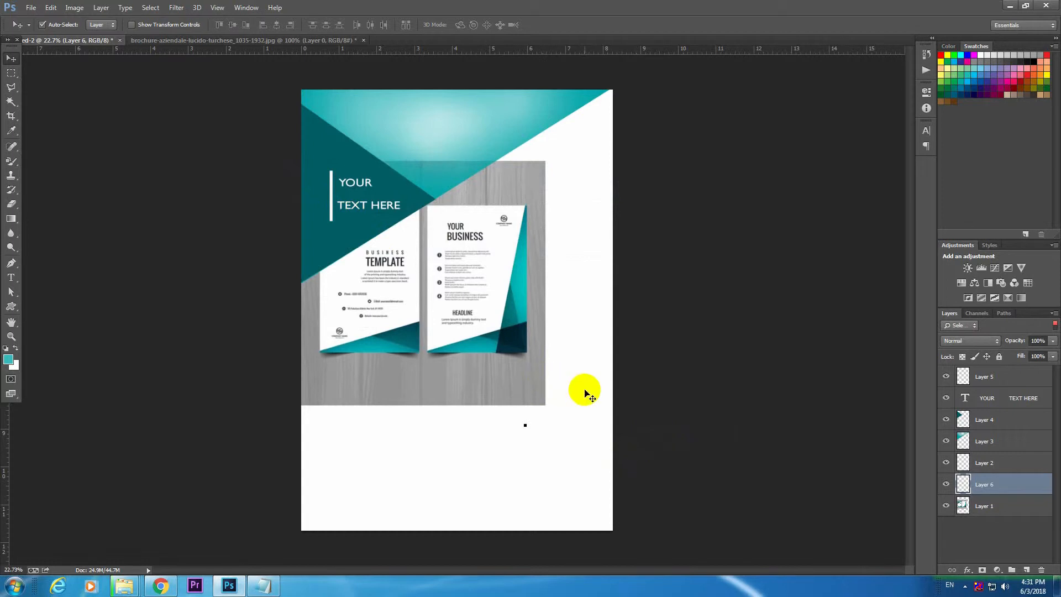
key("p")
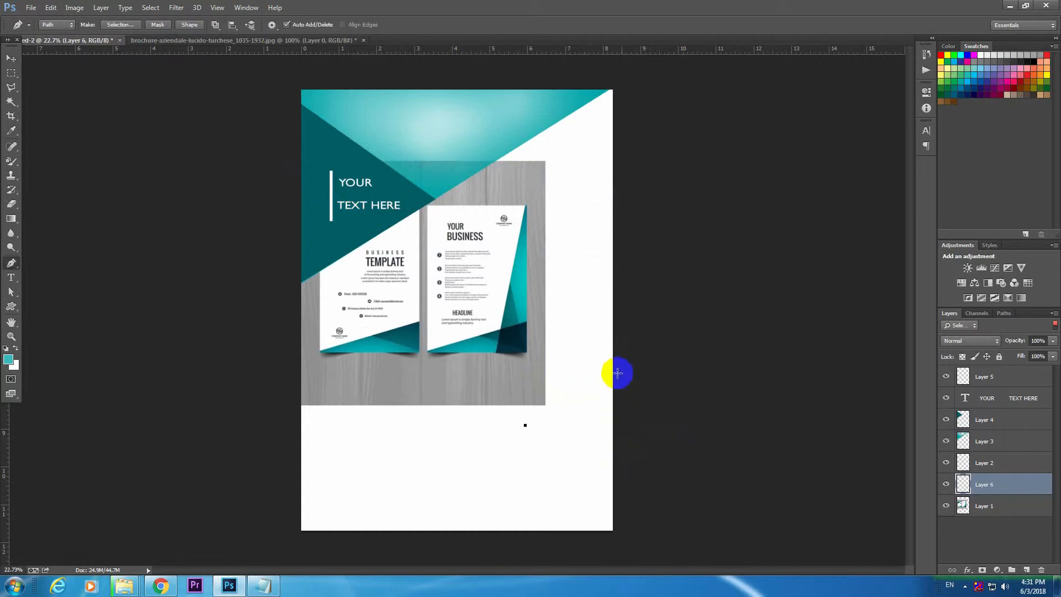
left_click(622, 373)
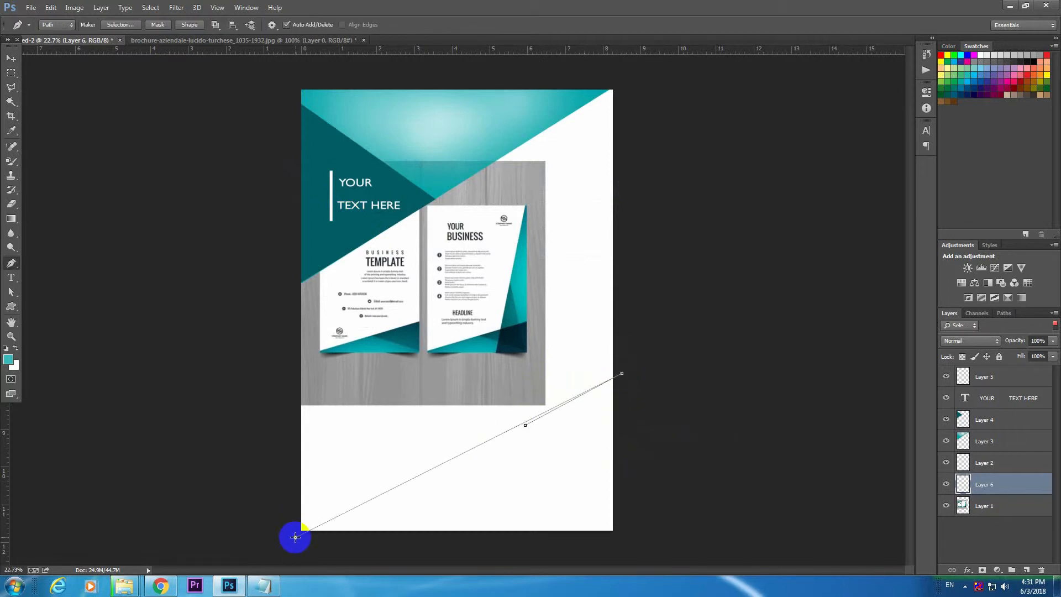
key("Escape")
left_click(629, 386)
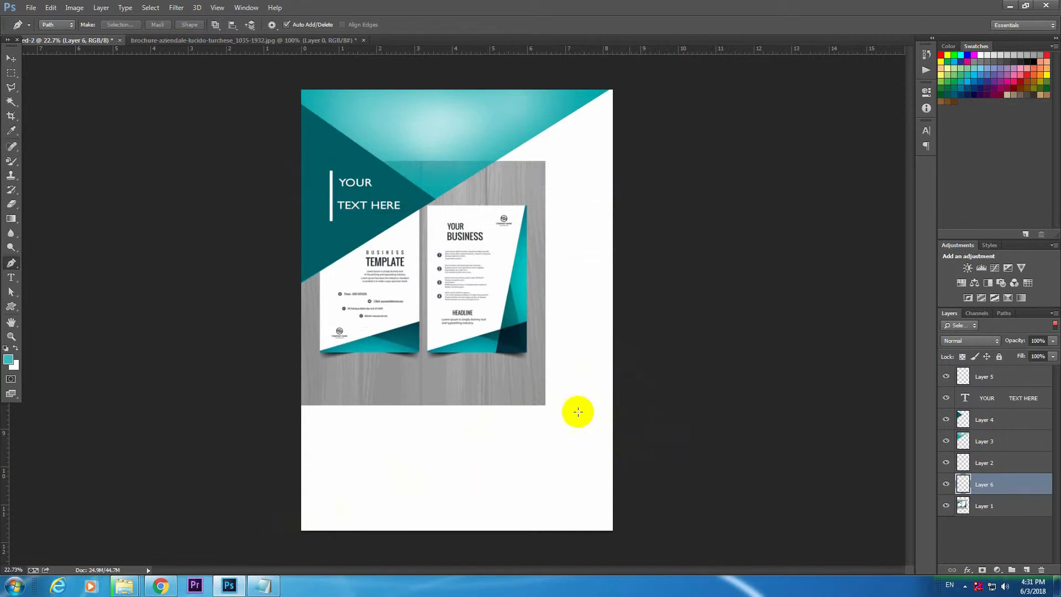
left_click(291, 540)
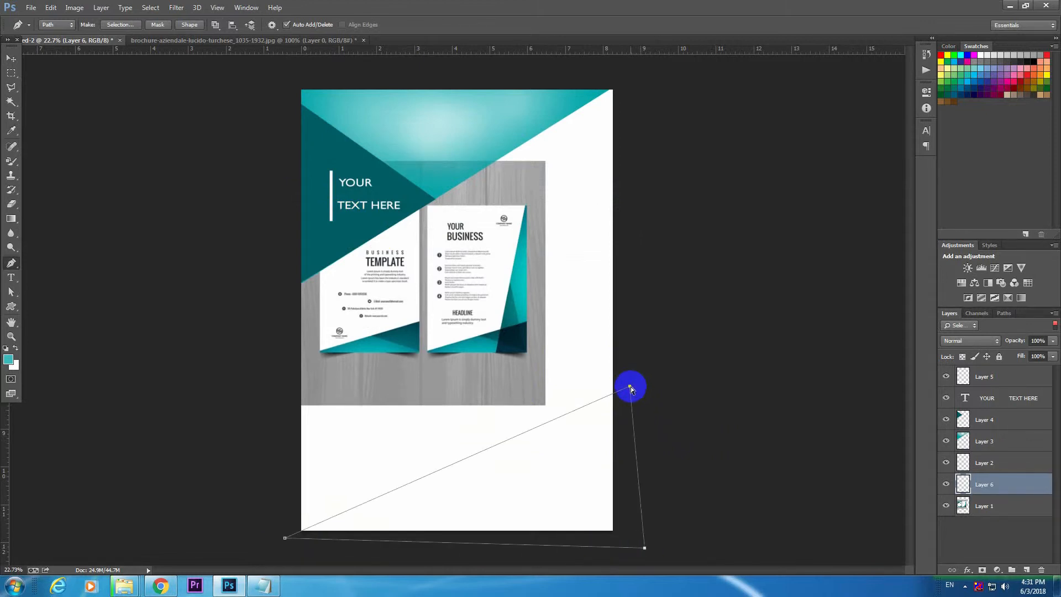
key("ctrl+Return")
Sample the teal from the reference flyer's bottom corner, fill the triangular selection with it on Layer 6 and deselect.
left_click(986, 507)
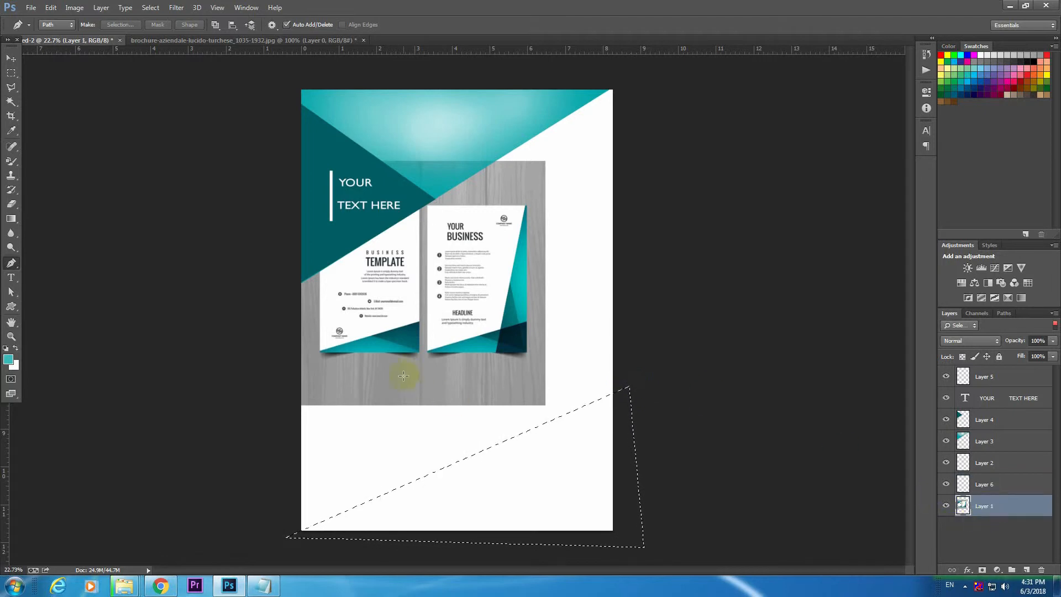
key("alt")
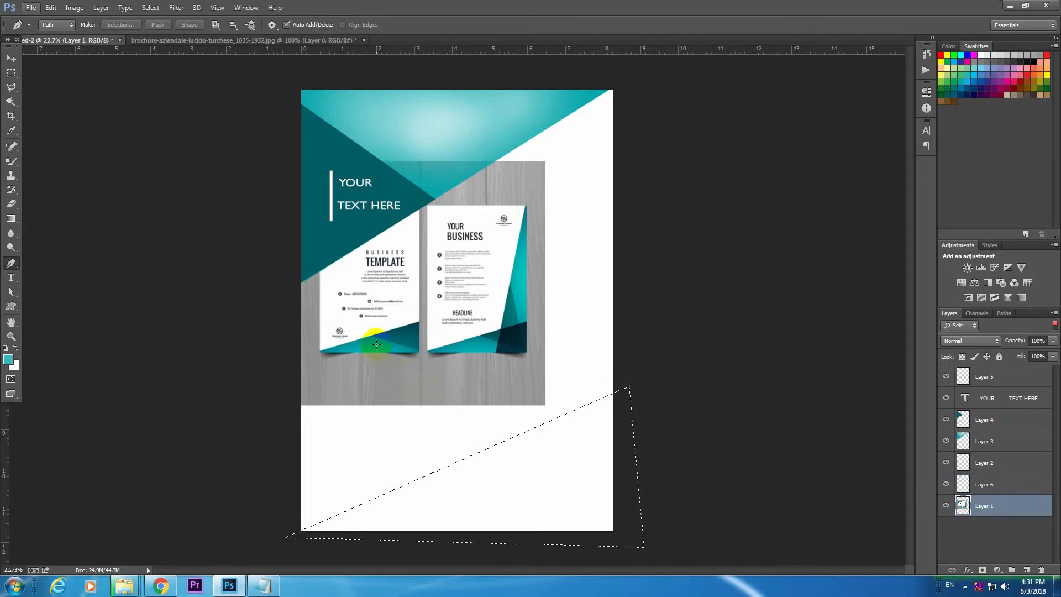
key("b")
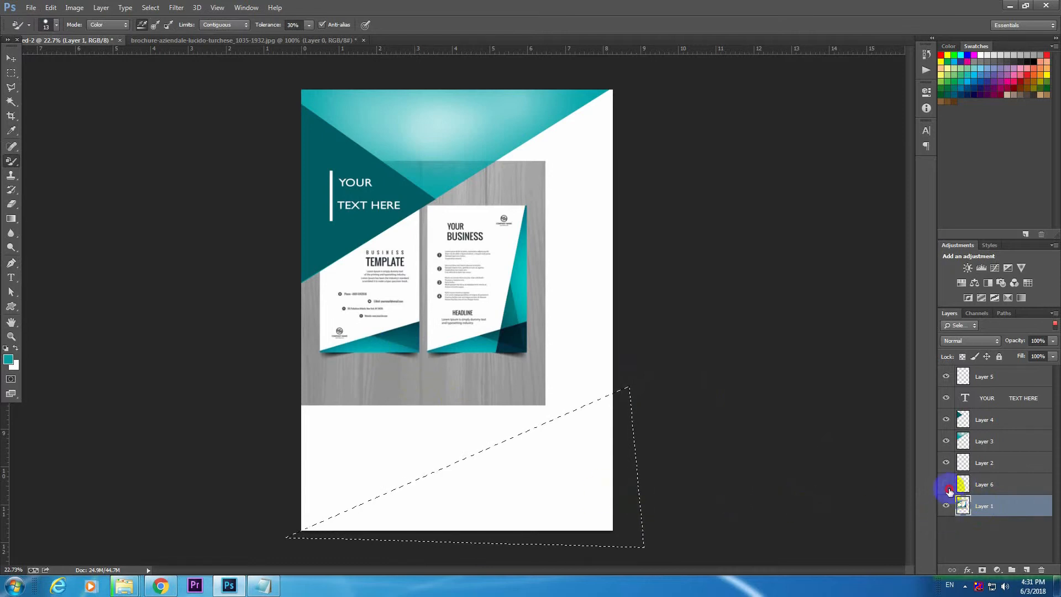
left_click(986, 484)
key("alt+BackSpace")
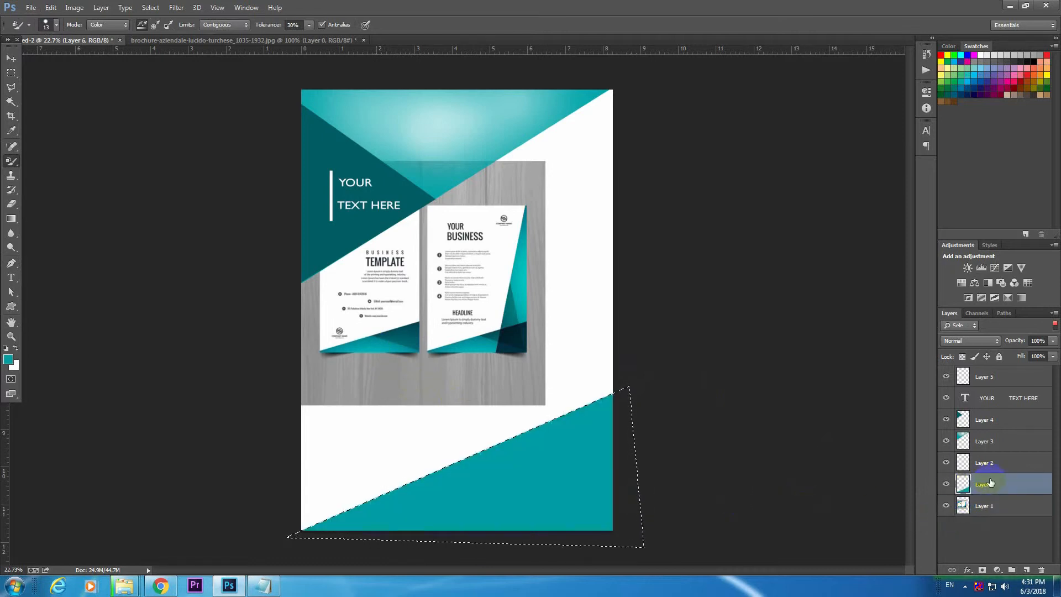
key("ctrl+d")
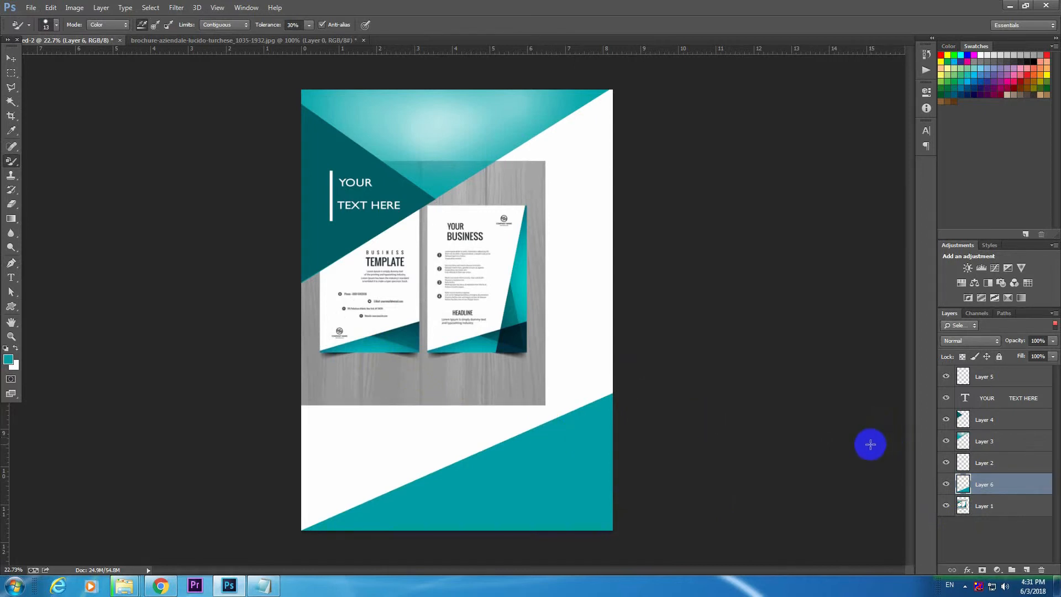
Add a new layer and select a smaller Pen-drawn triangle from the teal slope's middle to the page's right edge and bottom-right corner.
key("ctrl+shift+n")
key("Return")
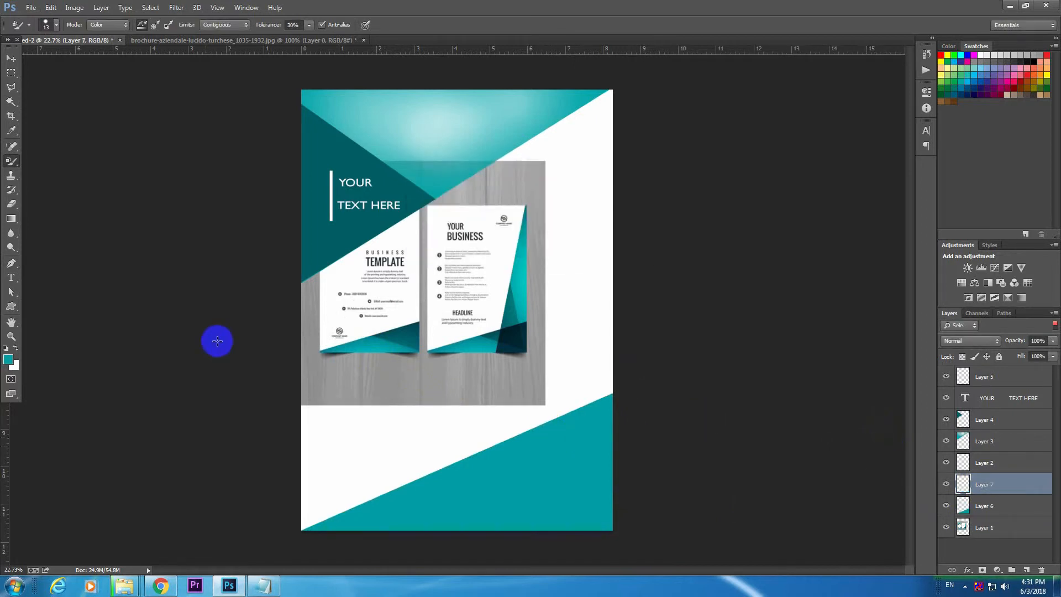
key("p")
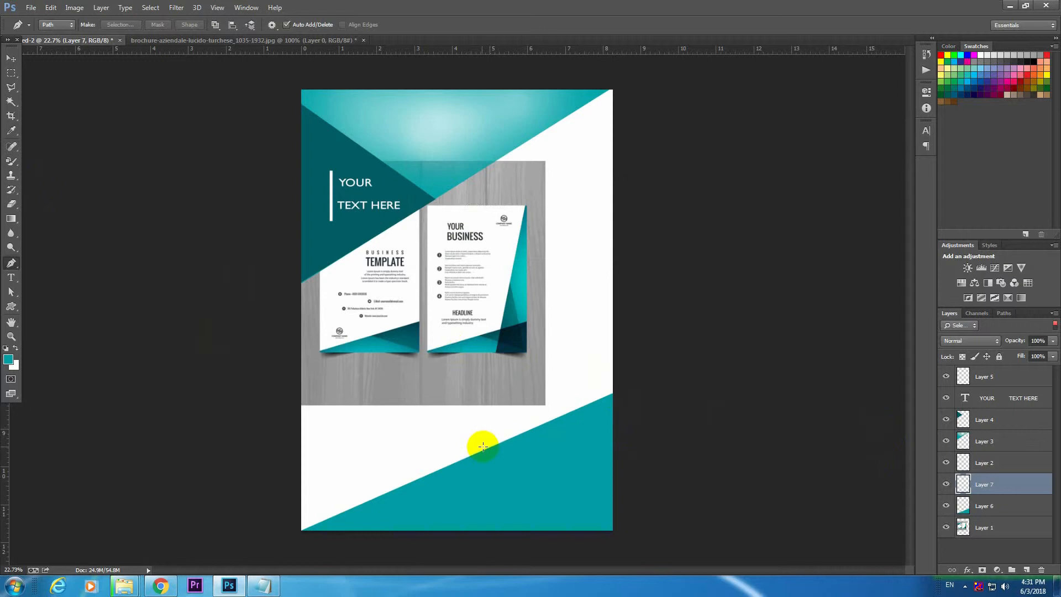
left_click(621, 527)
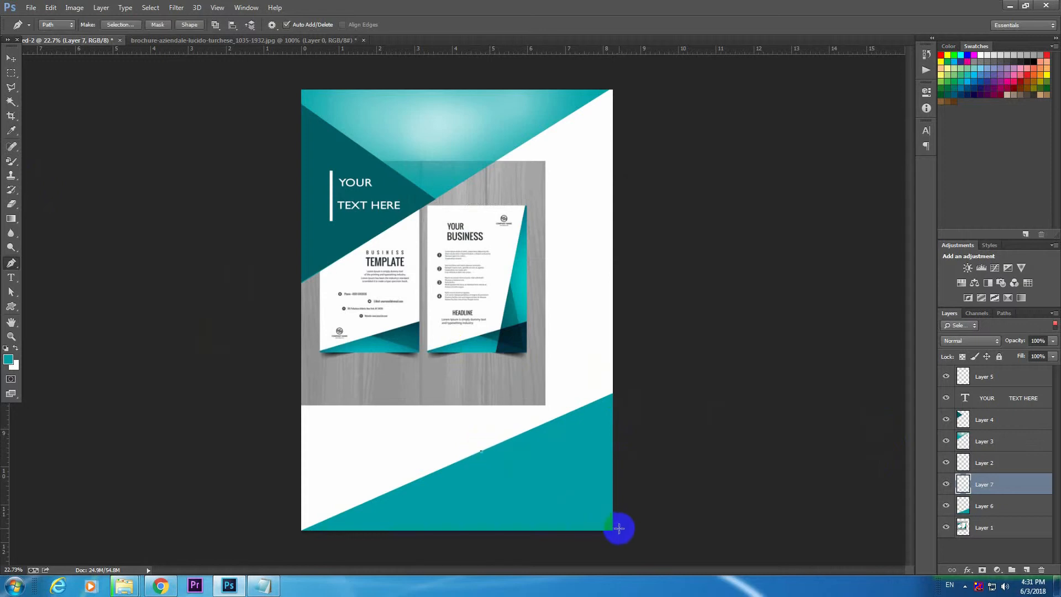
left_click(623, 387)
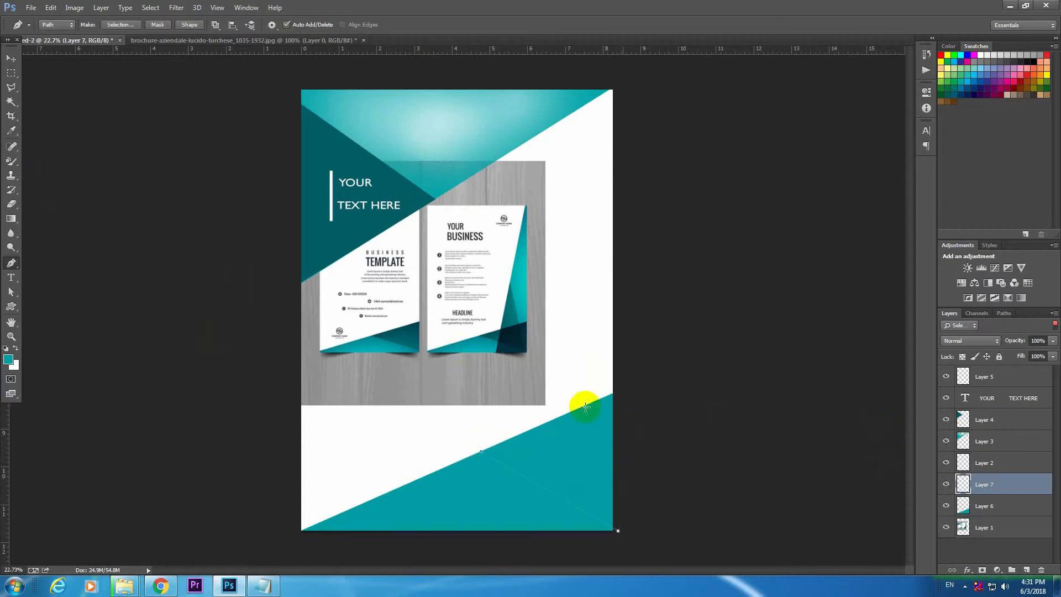
right_click(480, 452)
left_click(953, 522)
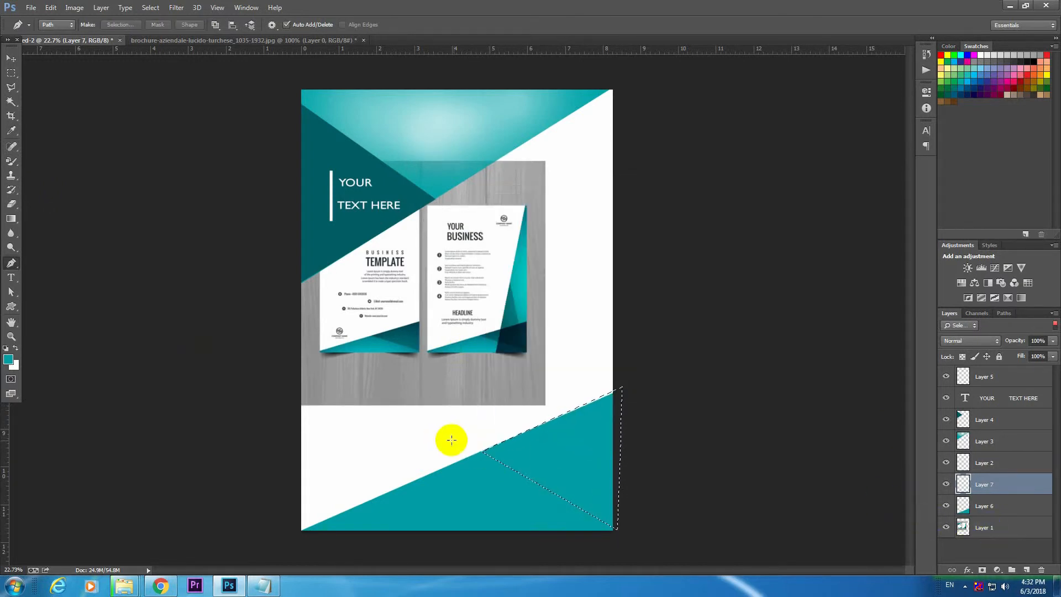
Sample the dark teal from the reference flyer's bottom corner, fill the smaller triangular selection with it on Layer 7 and deselect.
left_click(988, 527)
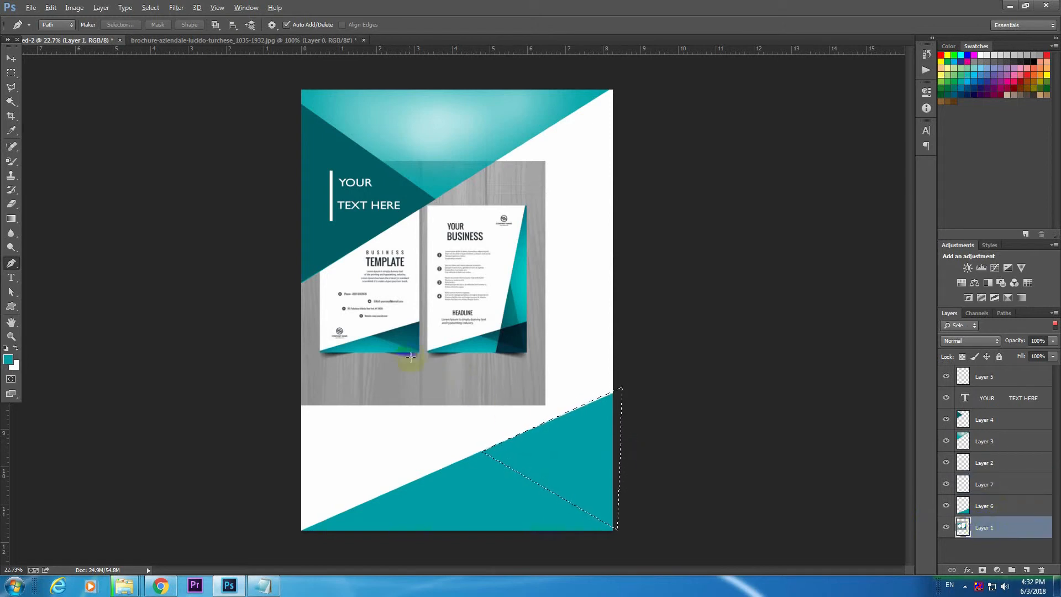
key("b")
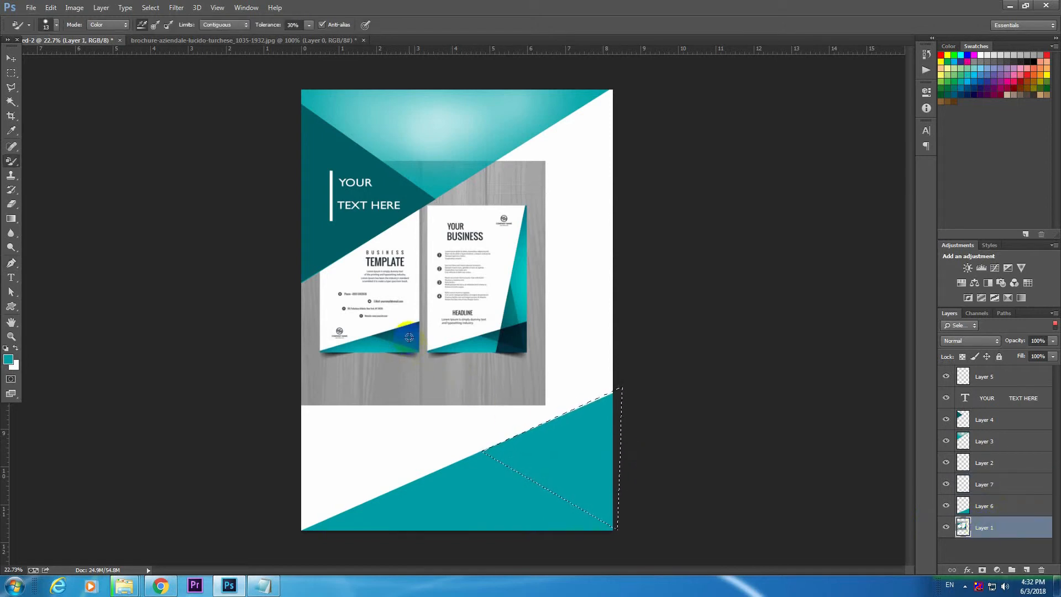
left_click(991, 485)
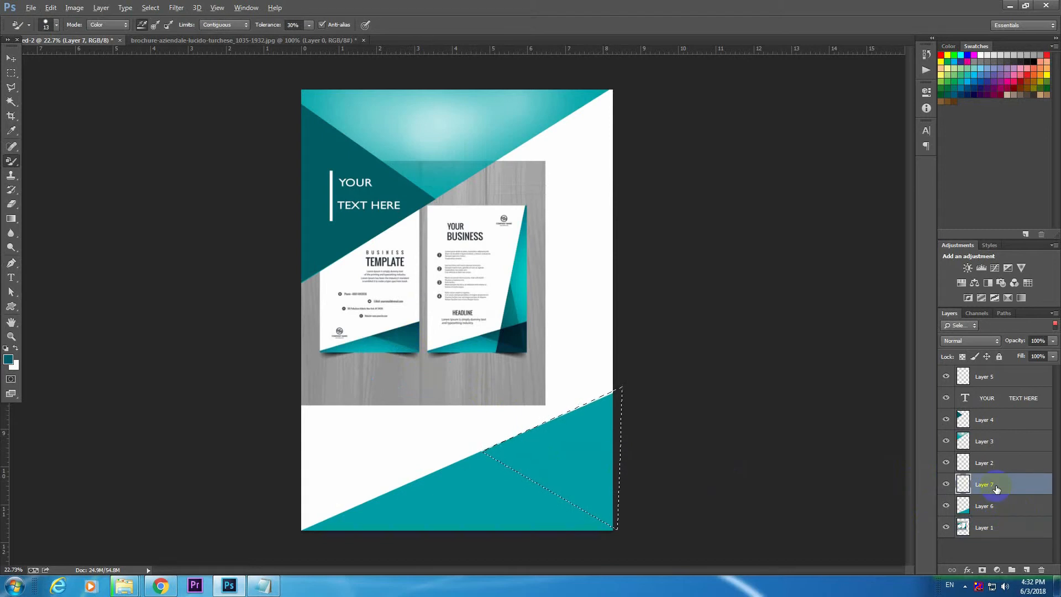
key("alt+BackSpace")
key("ctrl+d")
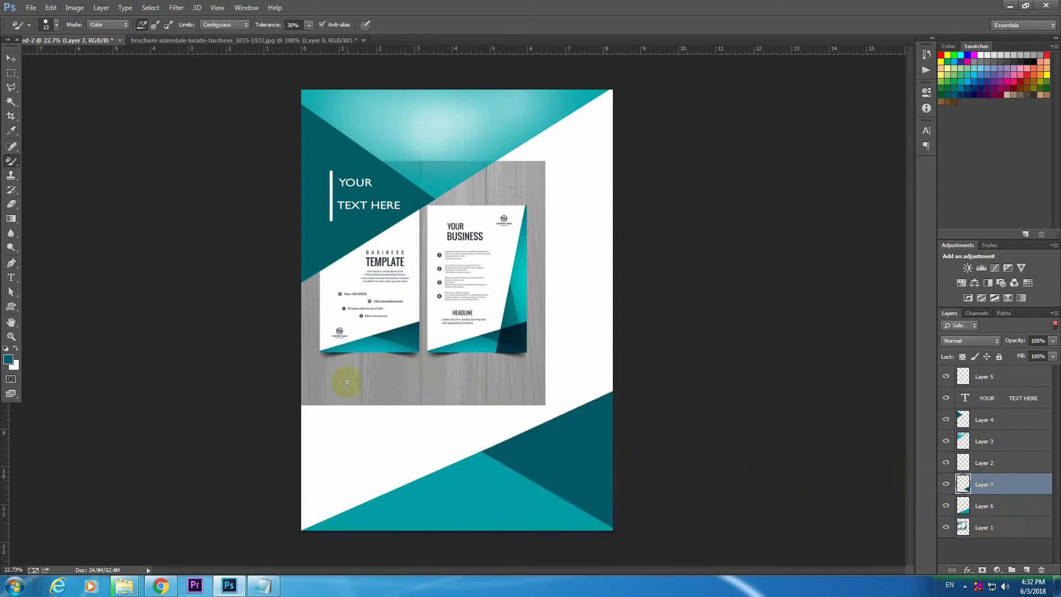
Set the Eraser flow to 26% and softly lighten the middle of the large bottom teal triangle on Layer 6.
left_click(991, 506)
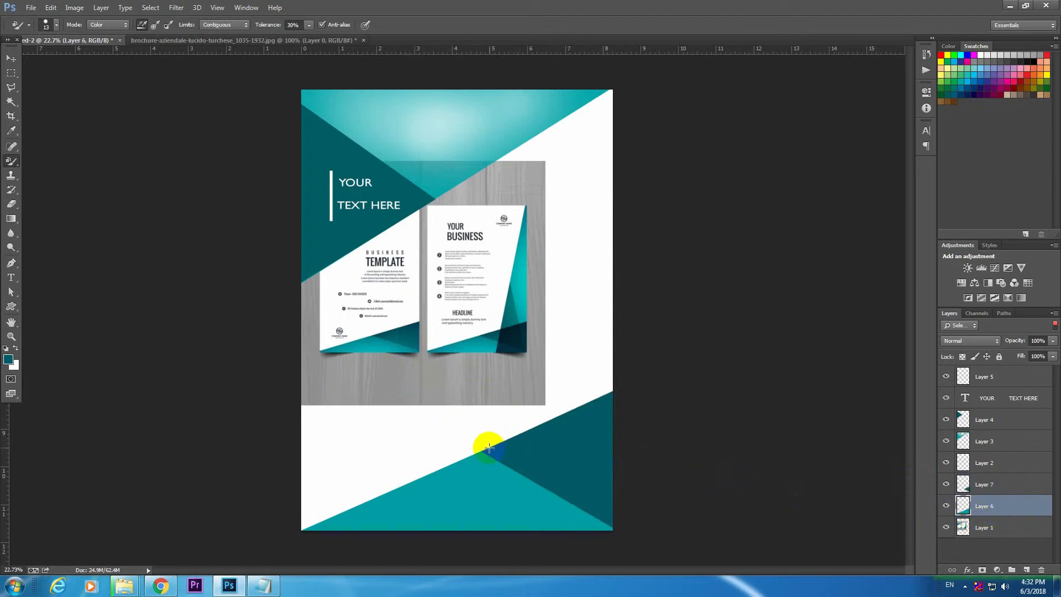
key("e")
left_click(260, 26)
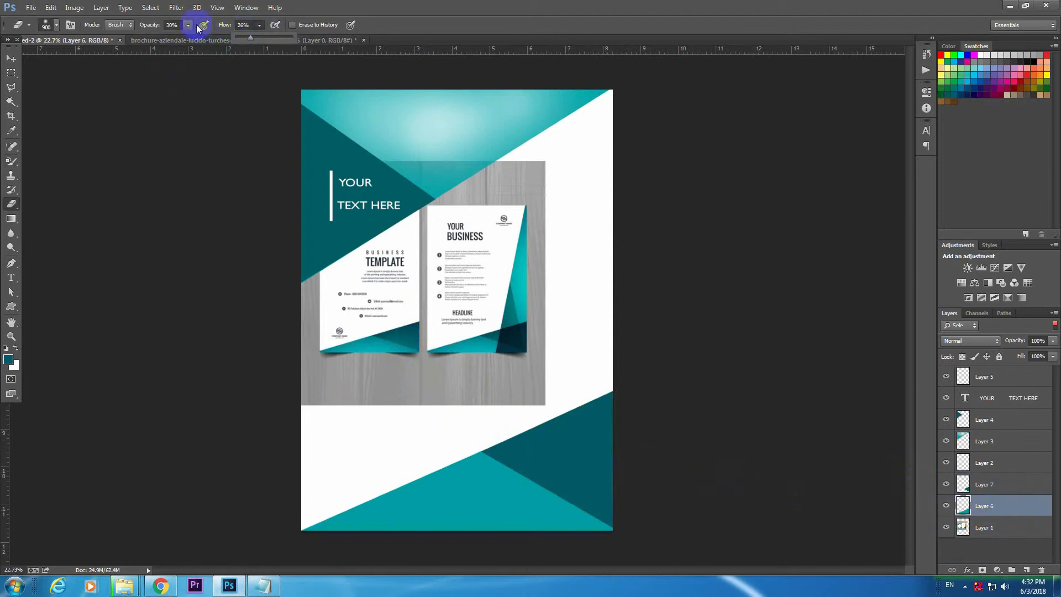
right_click(483, 509)
left_click(500, 505)
mouse_move(462, 504)
left_mouse_down()
mouse_move(485, 528)
mouse_move(461, 511)
mouse_move(497, 507)
mouse_move(544, 525)
mouse_move(459, 516)
mouse_move(374, 534)
mouse_move(542, 515)
left_mouse_up()
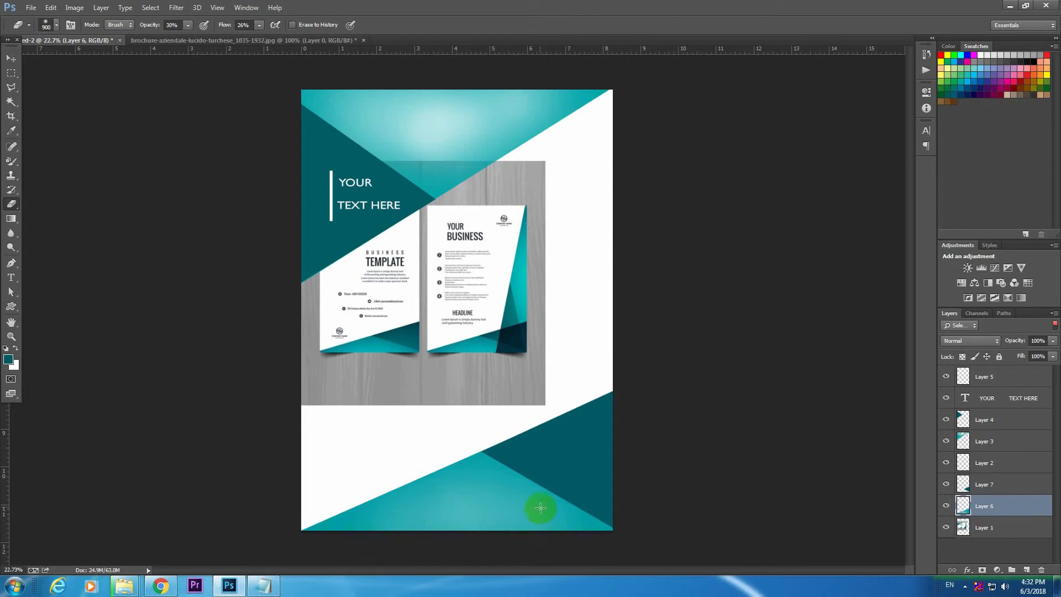
Move the reference image to the lower right of the page so its complete front flyer text is readable.
left_click(961, 531)
left_click(11, 57)
left_click_drag(430, 313, 372, 355)
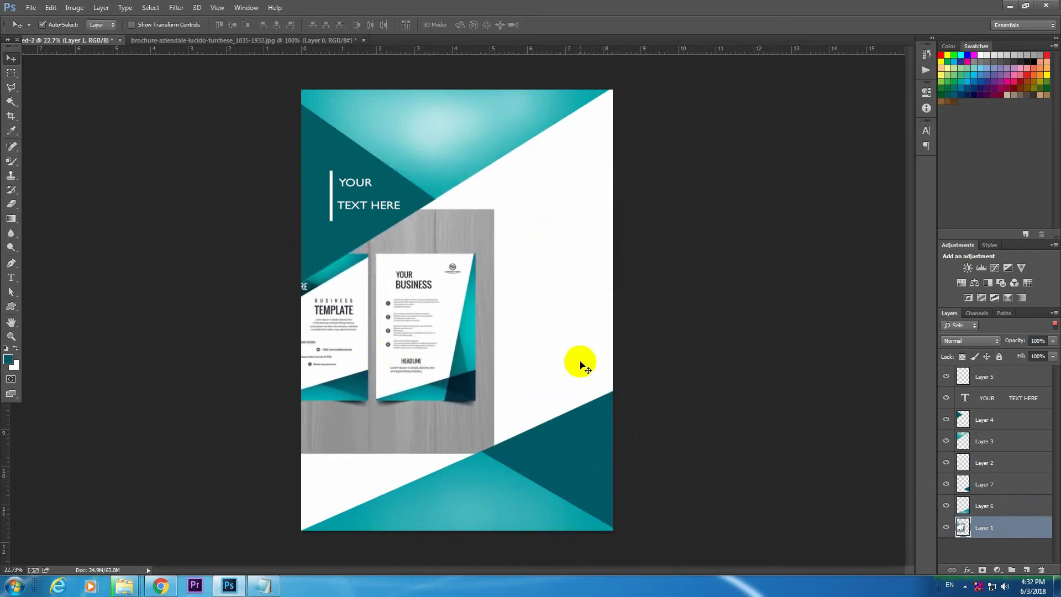
left_click_drag(407, 294, 539, 364)
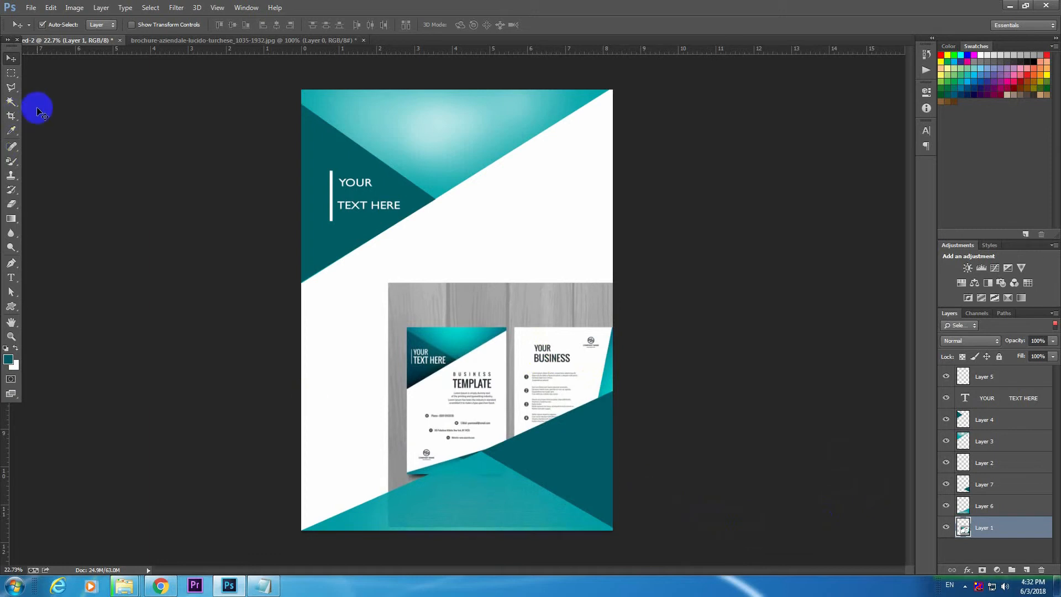
Add the text BUSINESS on the white area above the reference image and colour it black.
left_click(12, 277)
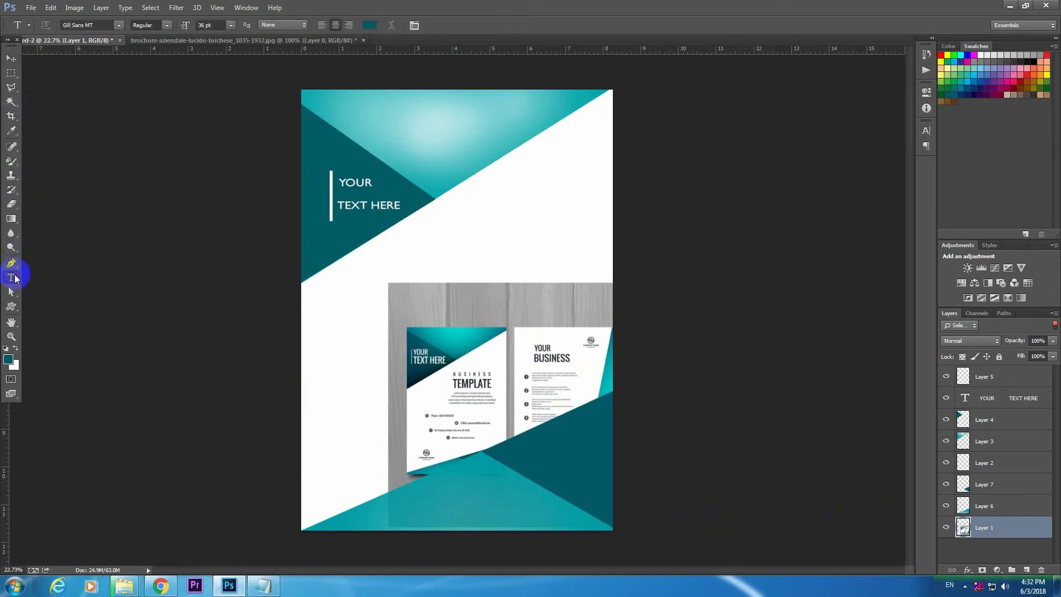
left_click(452, 242)
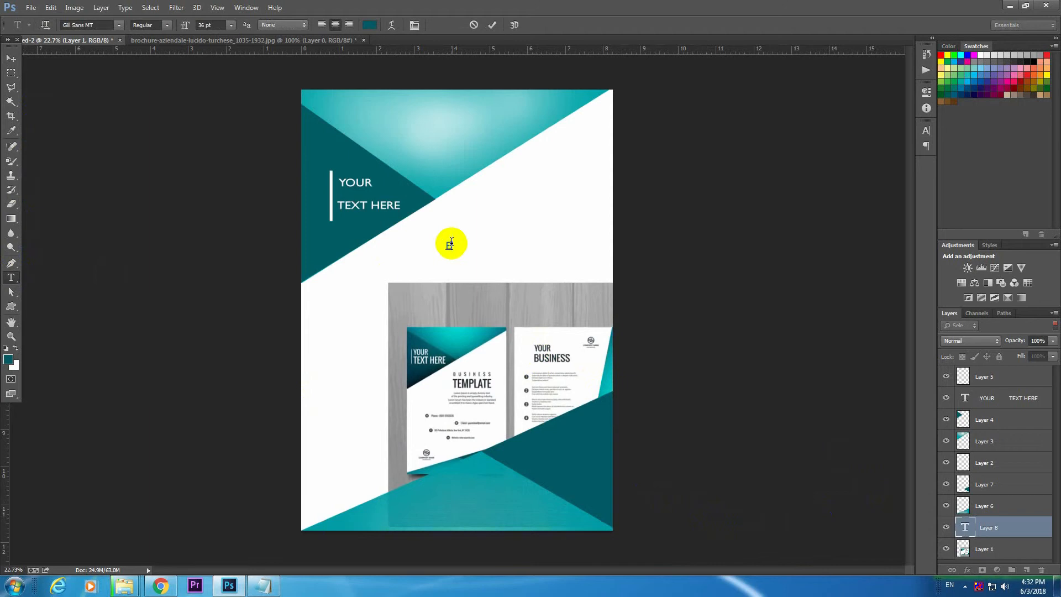
type("BUSINESS")
double_click(452, 242)
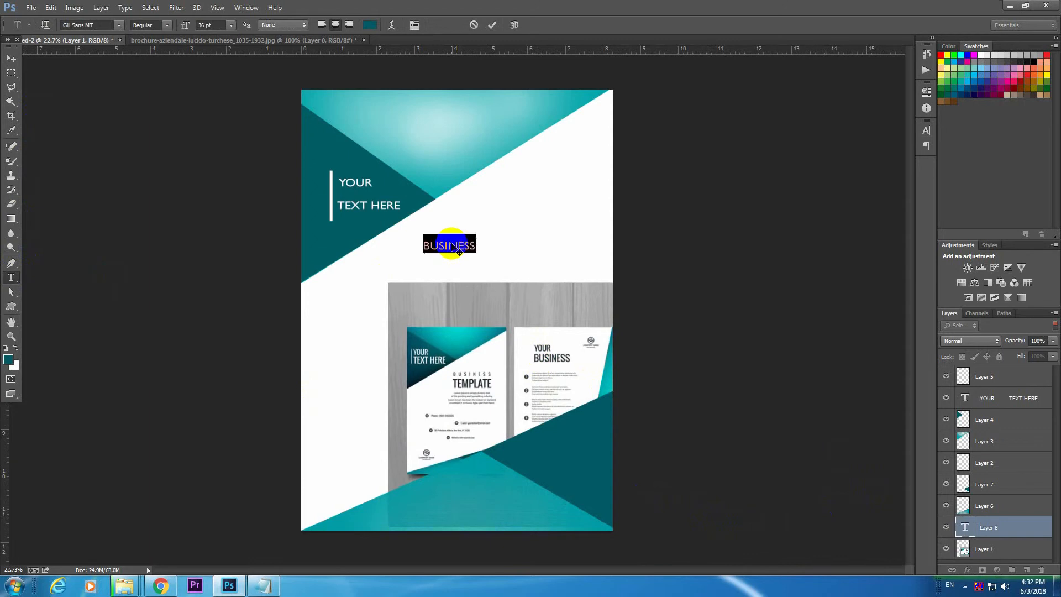
left_click(370, 24)
mouse_move(671, 241)
left_mouse_down()
mouse_move(705, 260)
mouse_move(770, 504)
left_mouse_up()
left_click(877, 219)
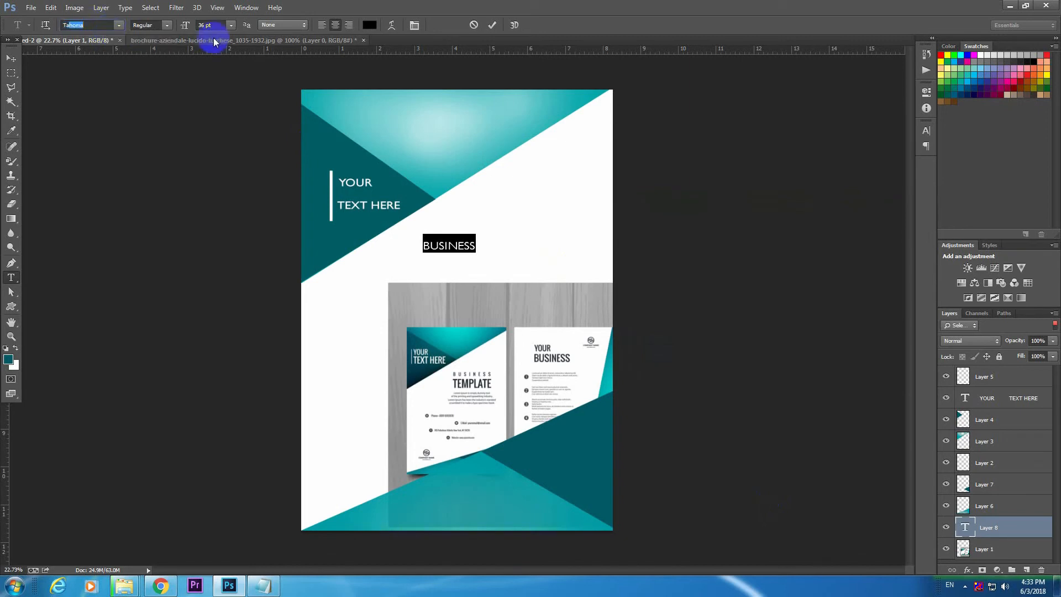
Try out different fonts on the selected BUSINESS text and settle on Tw Cen MT.
key("Down")
key("Up")
key("Up")
key("Up")
key("Up")
key("Up")
key("Down")
key("Down")
key("Down")
key("Down")
key("Down")
key("Down")
key("Down")
key("Down")
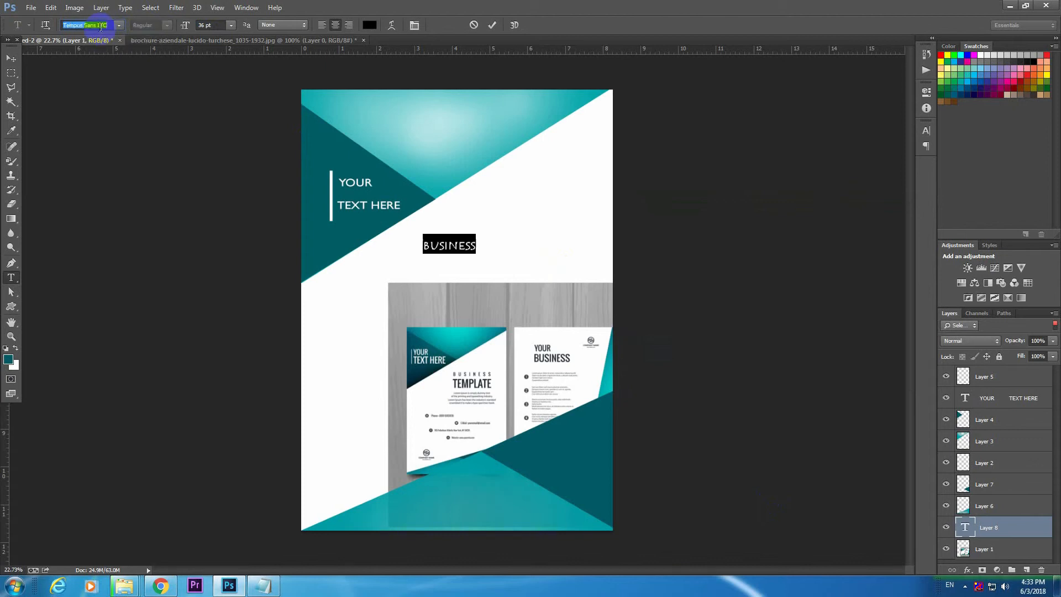
key("Down")
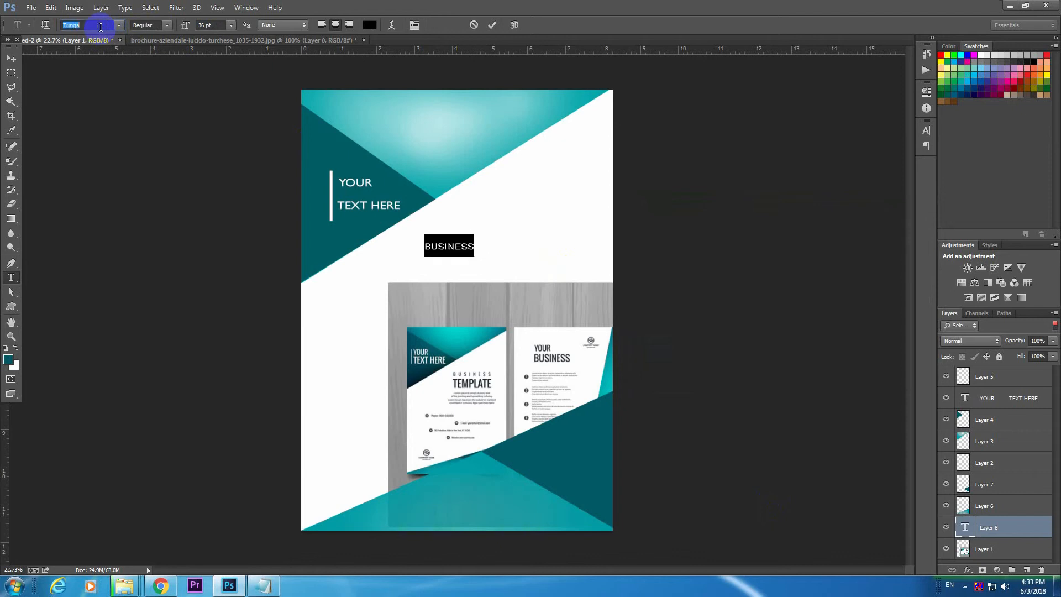
key("Down")
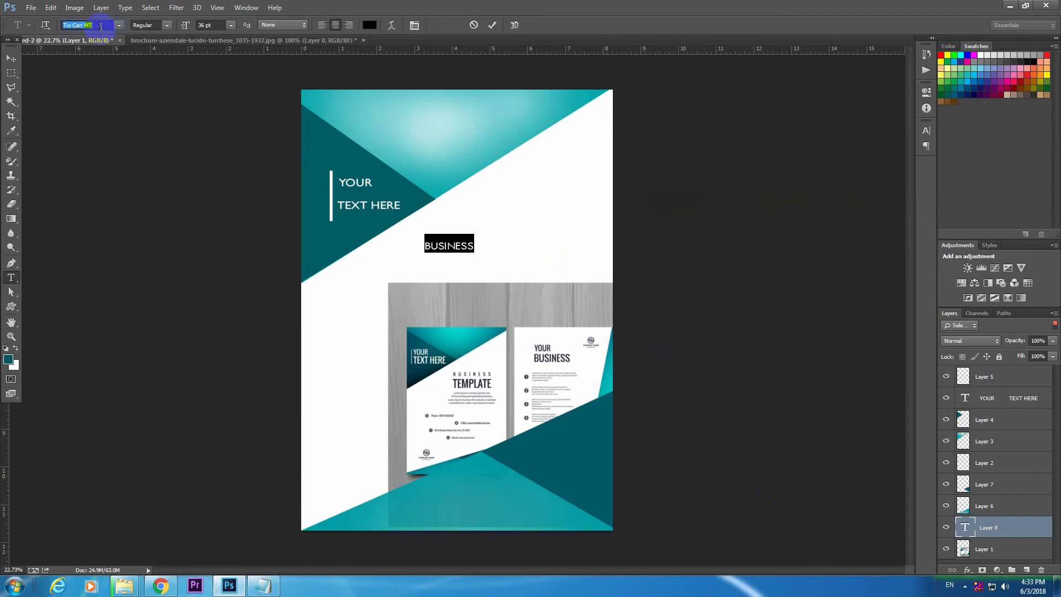
key("Down")
key("Down")
key("Down")
key("Down")
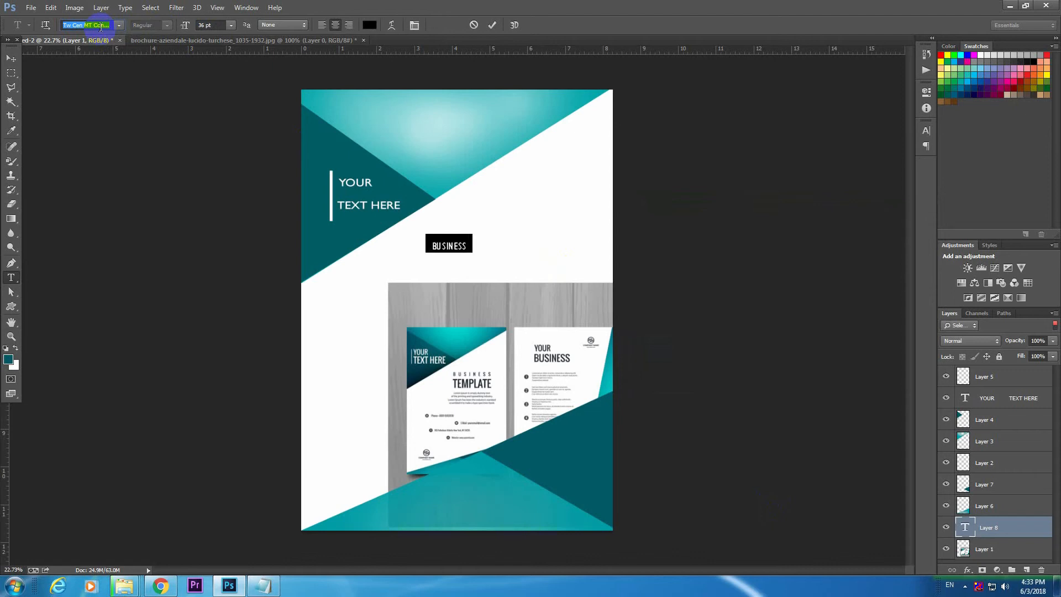
key("Down")
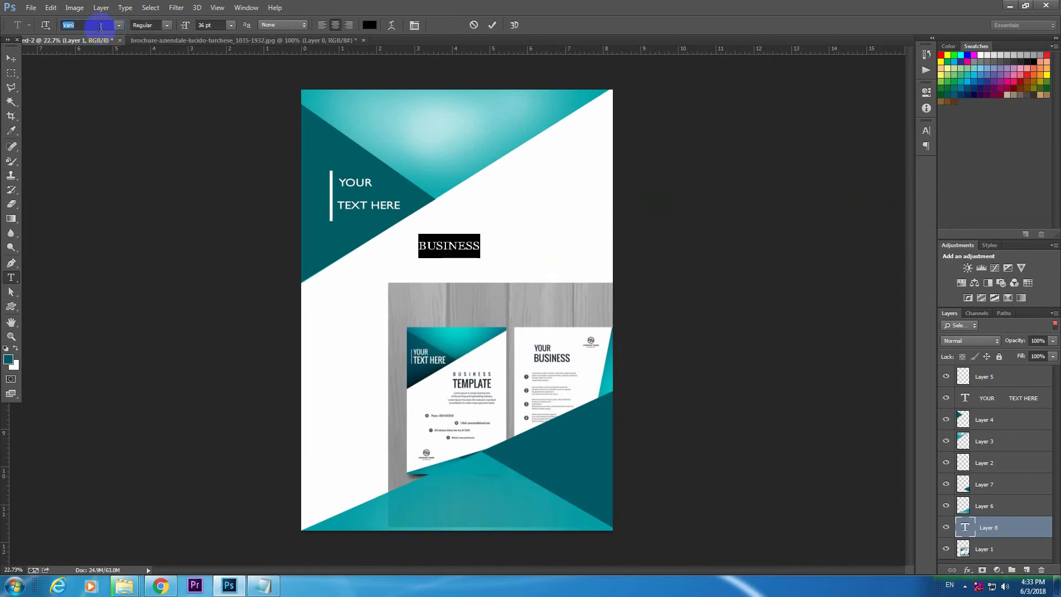
key("Up")
key("Up")
key("Up")
key("Up")
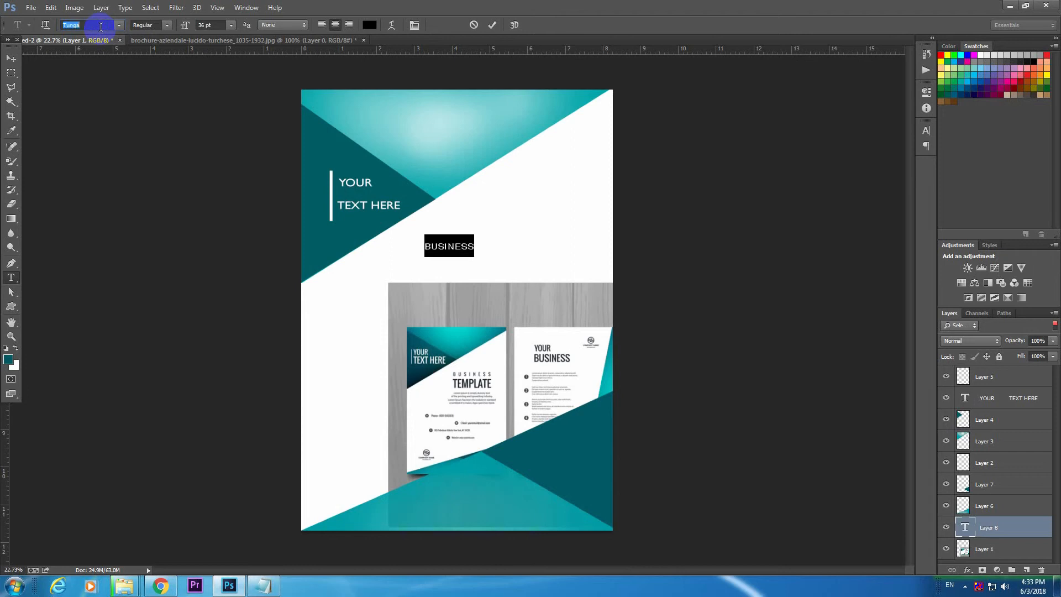
Scale the BUSINESS text to about 123% and move it up toward the page's right side, below the teal slope.
left_click(10, 59)
left_click_drag(449, 242, 476, 238)
left_click(1010, 398)
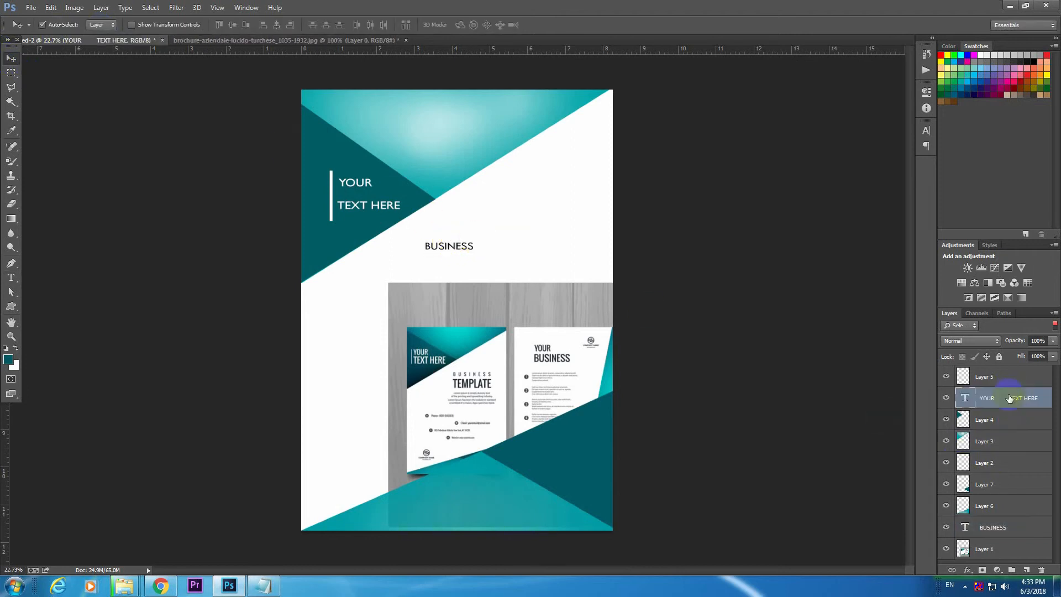
left_click(998, 530)
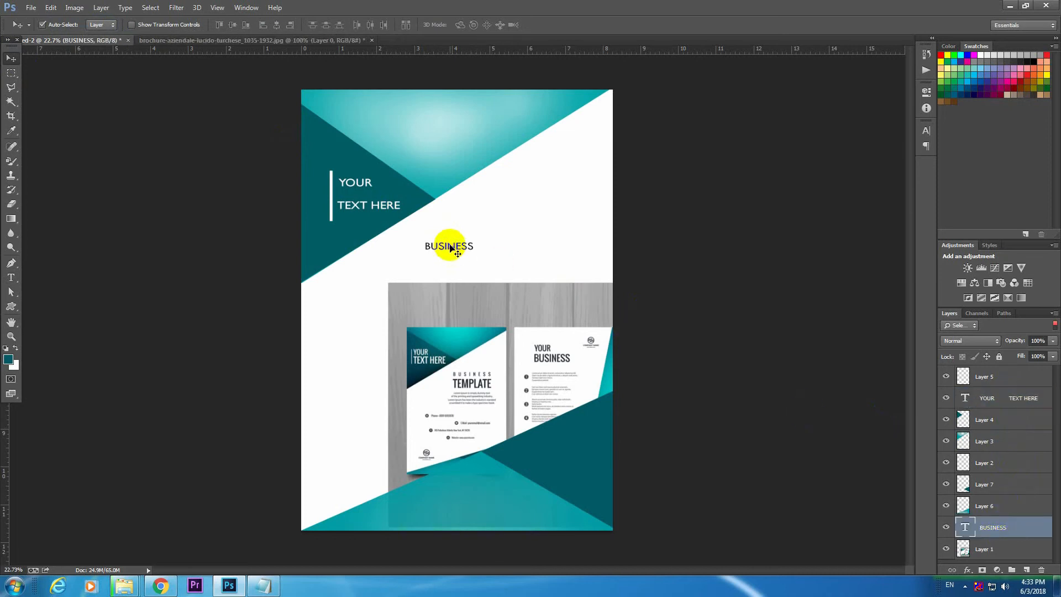
key("ctrl+t")
left_click_drag(473, 252, 503, 229)
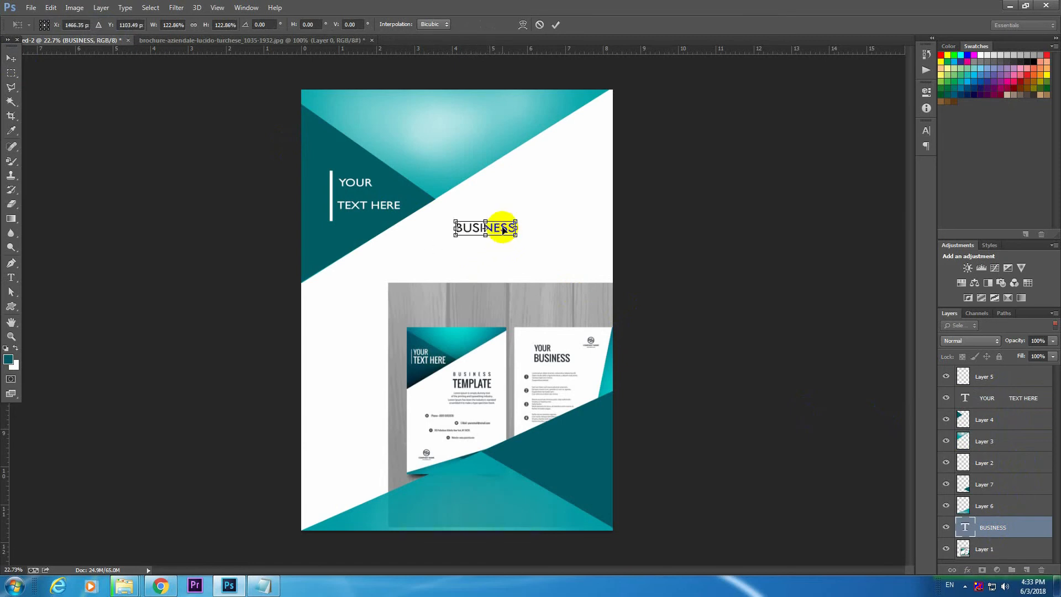
key("Return")
Add a separate text line reading TEMPLATE below BUSINESS.
left_click(11, 277)
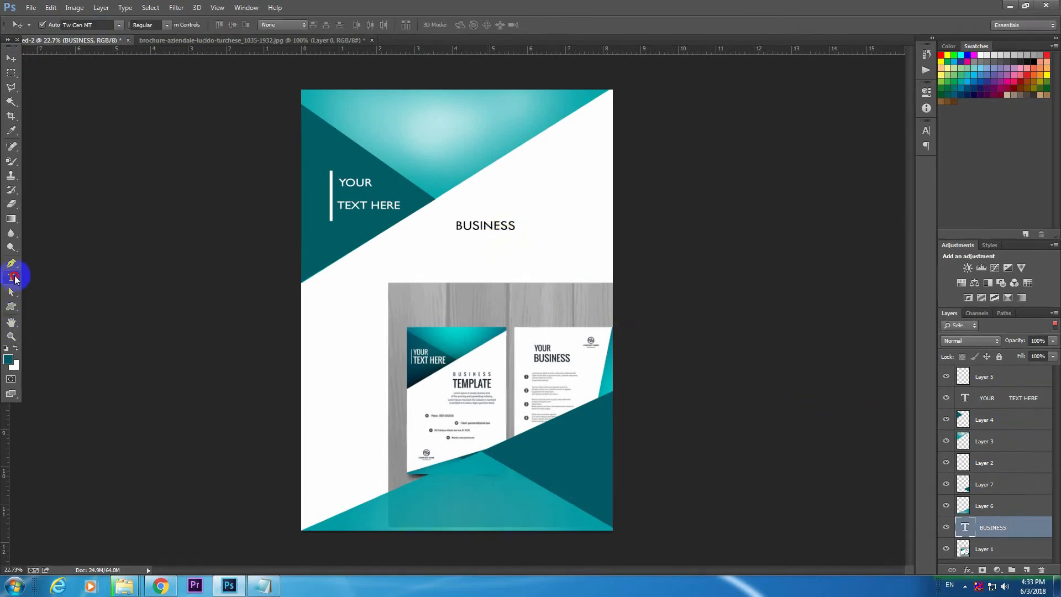
left_click(460, 264)
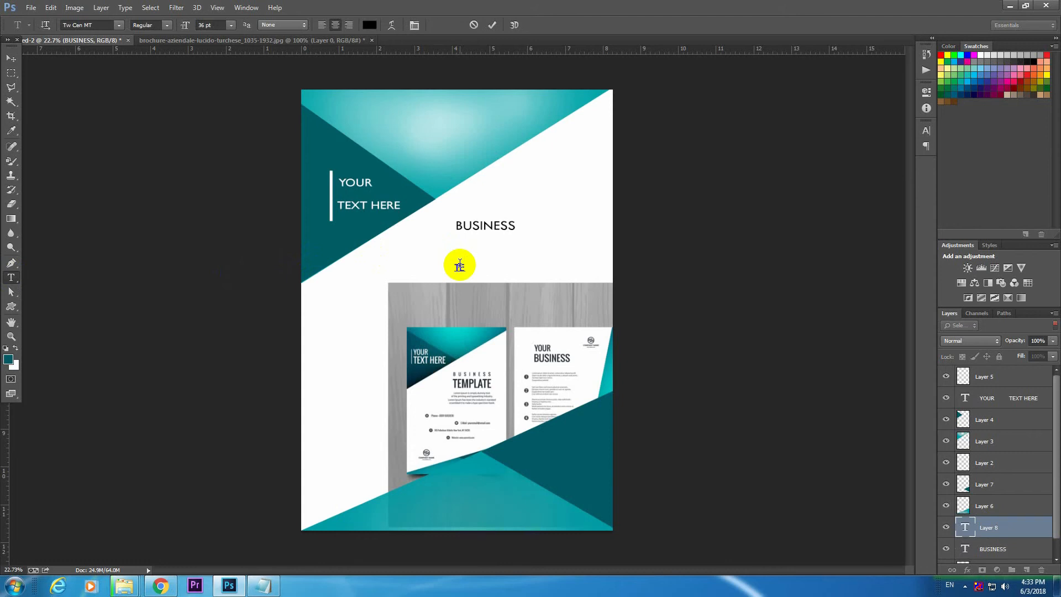
type("TEMPALATE")
Try AngsanaUPC and Narkisim on the TEMPLATE text, then set its font to CordiaUPC.
double_click(474, 267)
left_click(103, 25)
key("Down")
key("Down")
key("Down")
key("Down")
key("Down")
key("Down")
key("End")
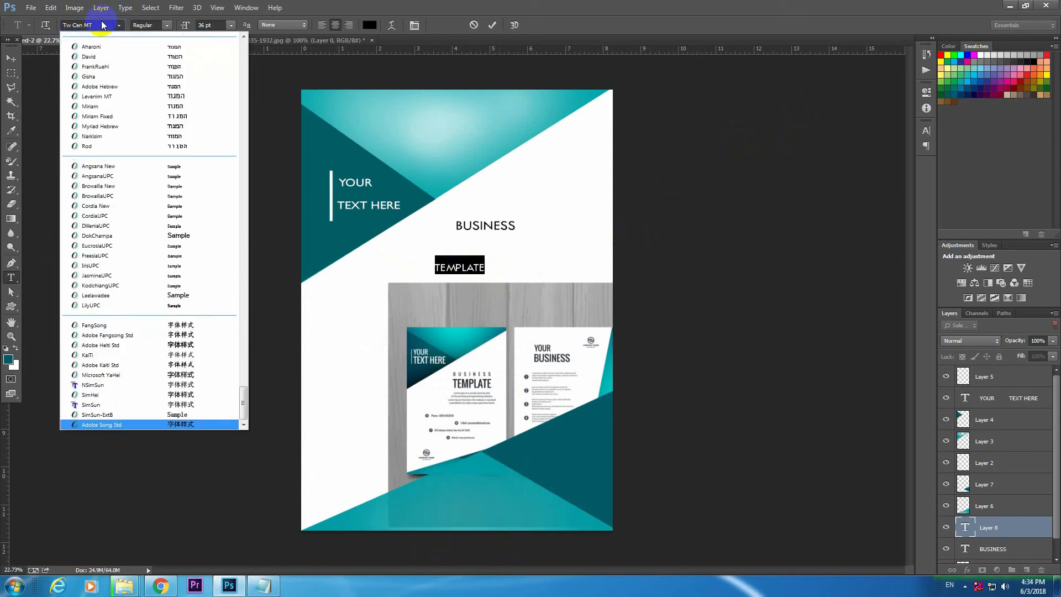
left_click(135, 176)
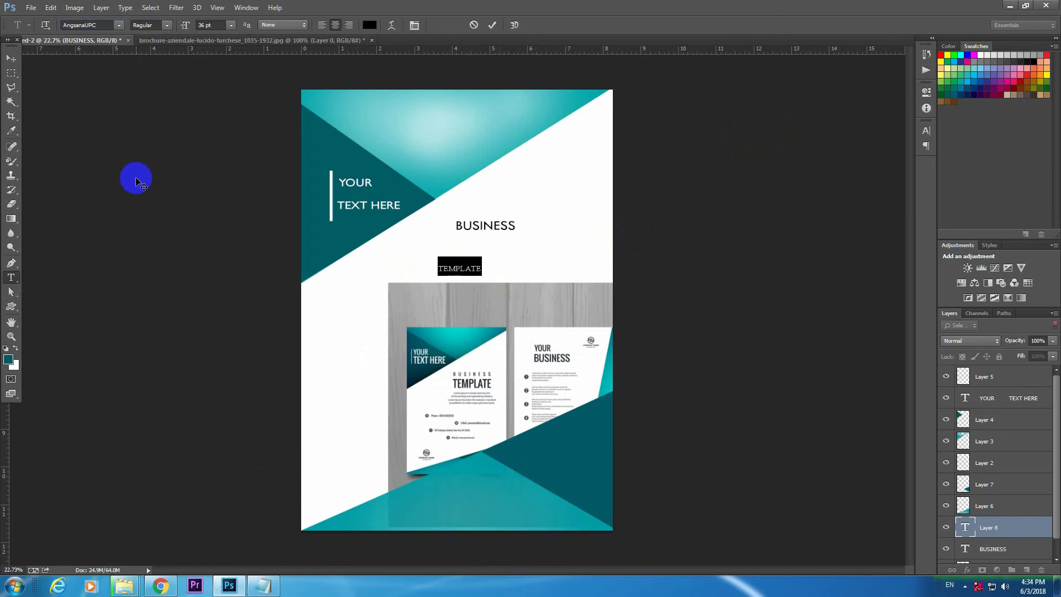
left_click(117, 26)
left_click(107, 136)
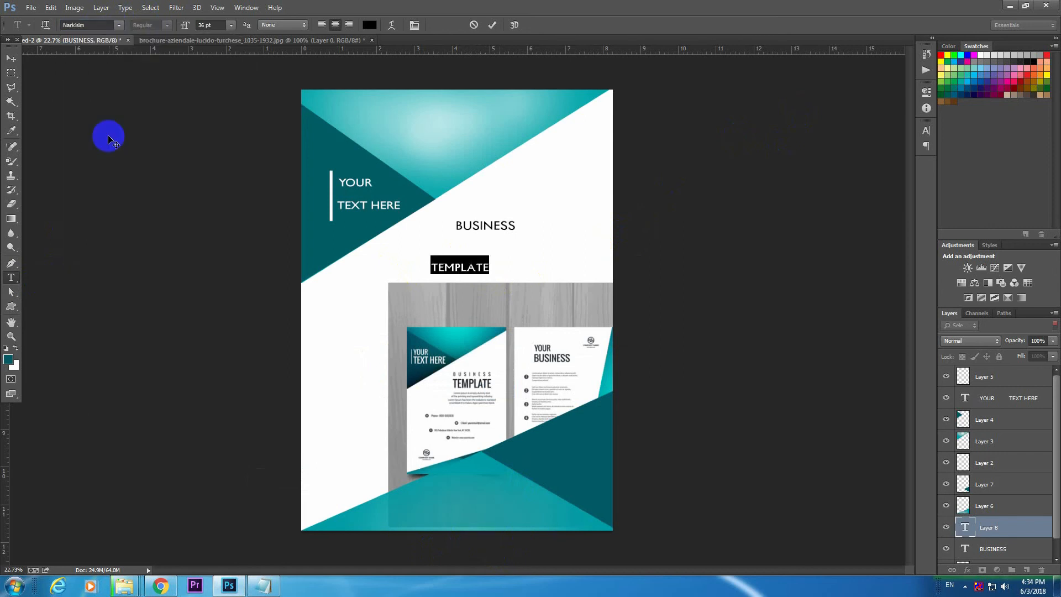
left_click(118, 25)
left_click(135, 216)
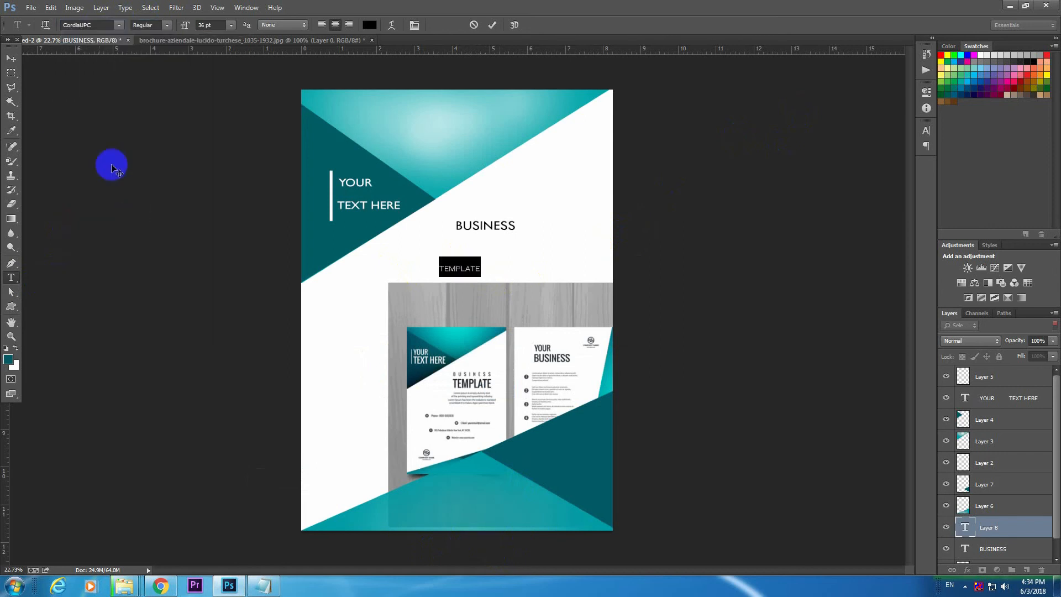
left_click(11, 58)
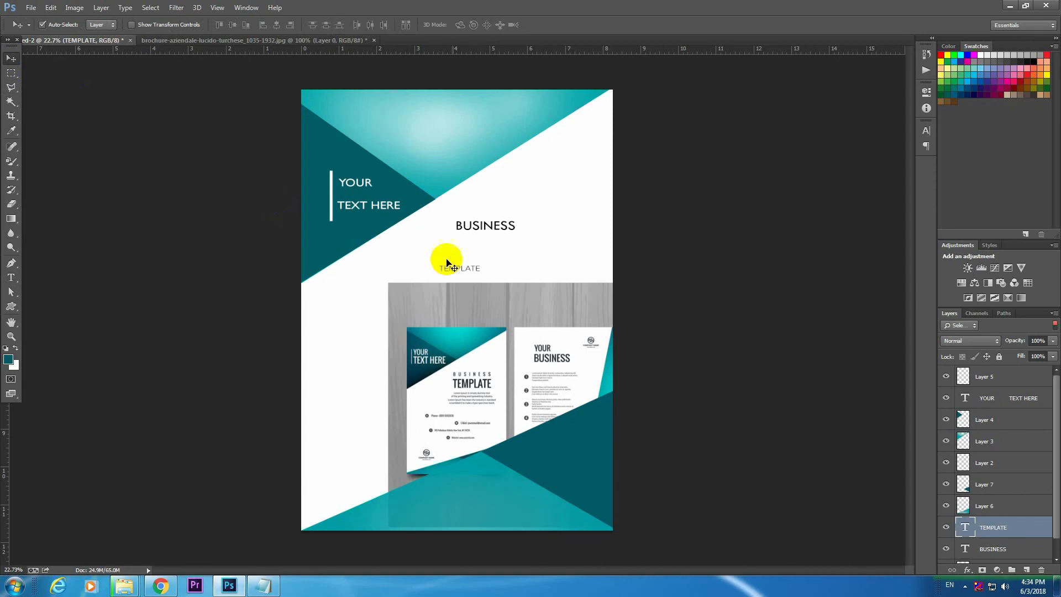
Set the TEMPLATE text's anti-aliasing to Strong and give it a bolder font style.
left_click(11, 277)
double_click(471, 269)
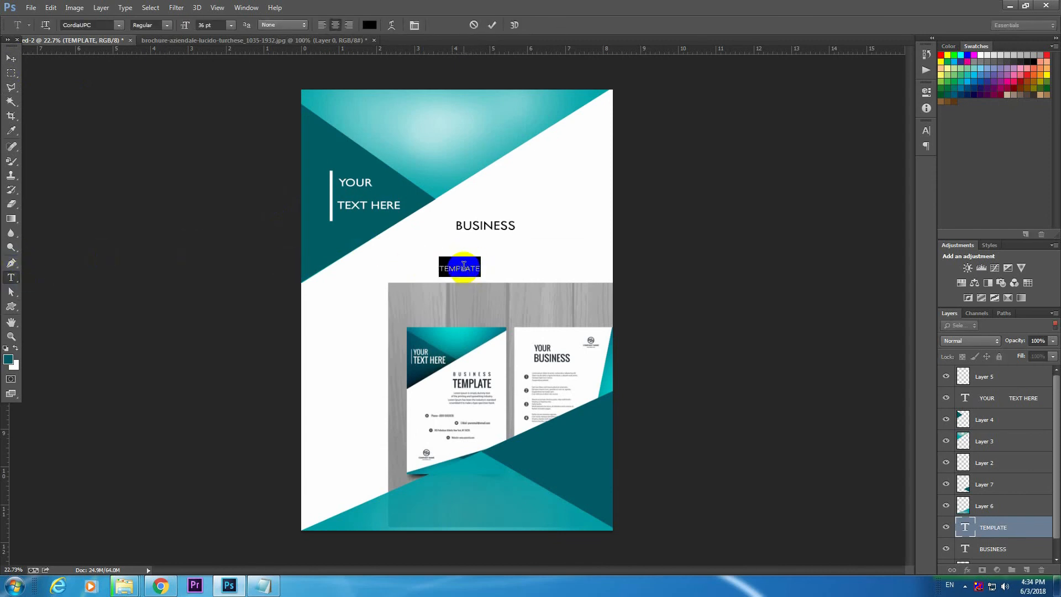
left_click(291, 26)
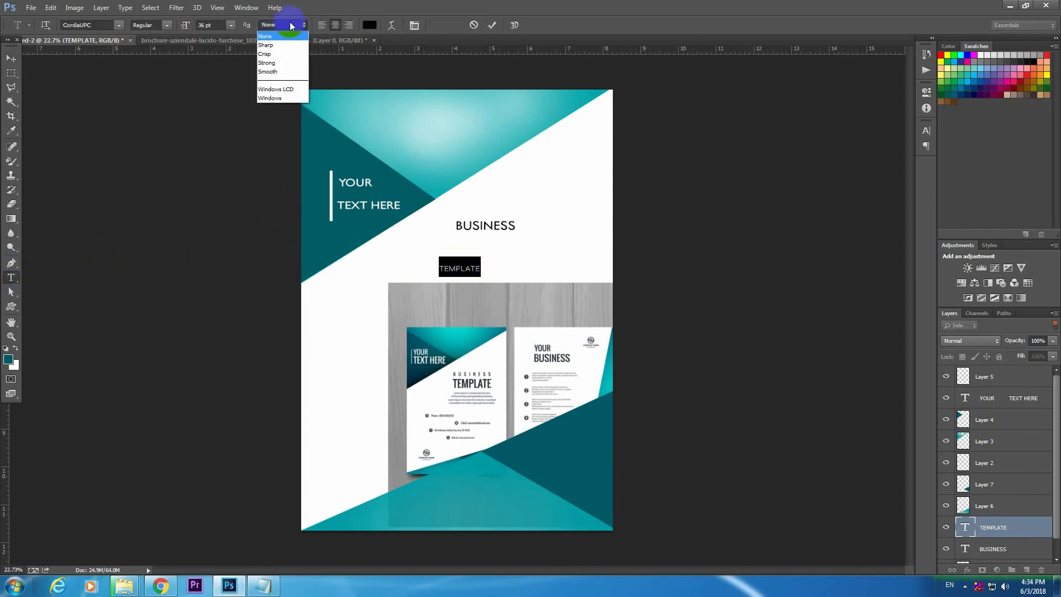
left_click(284, 62)
left_click(160, 24)
left_click(162, 55)
left_click(11, 59)
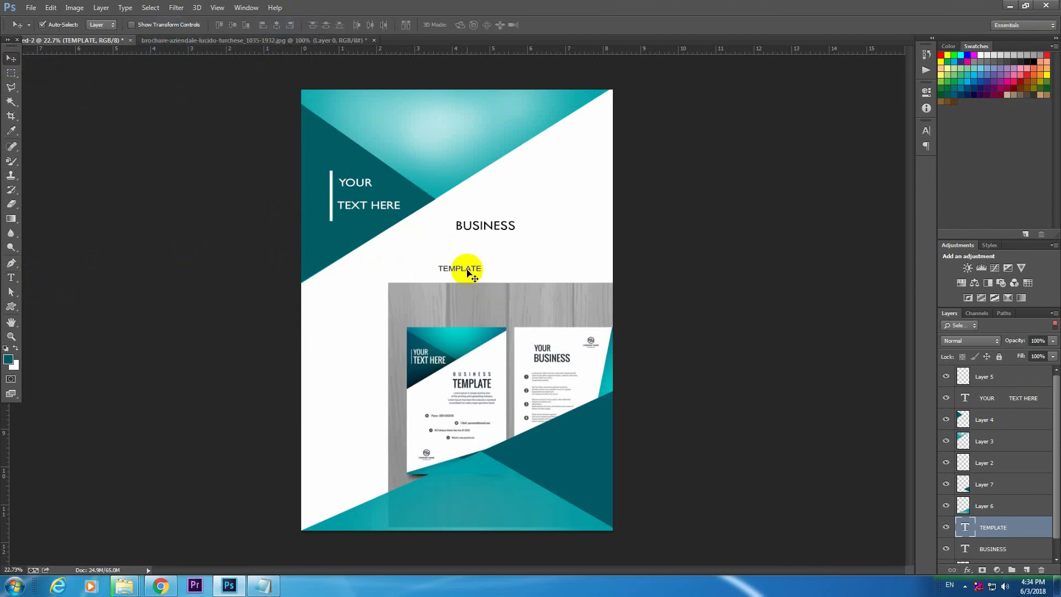
Scale the TEMPLATE text to about 181% and place it directly beneath BUSINESS.
key("ctrl+t")
left_click_drag(482, 273, 511, 253)
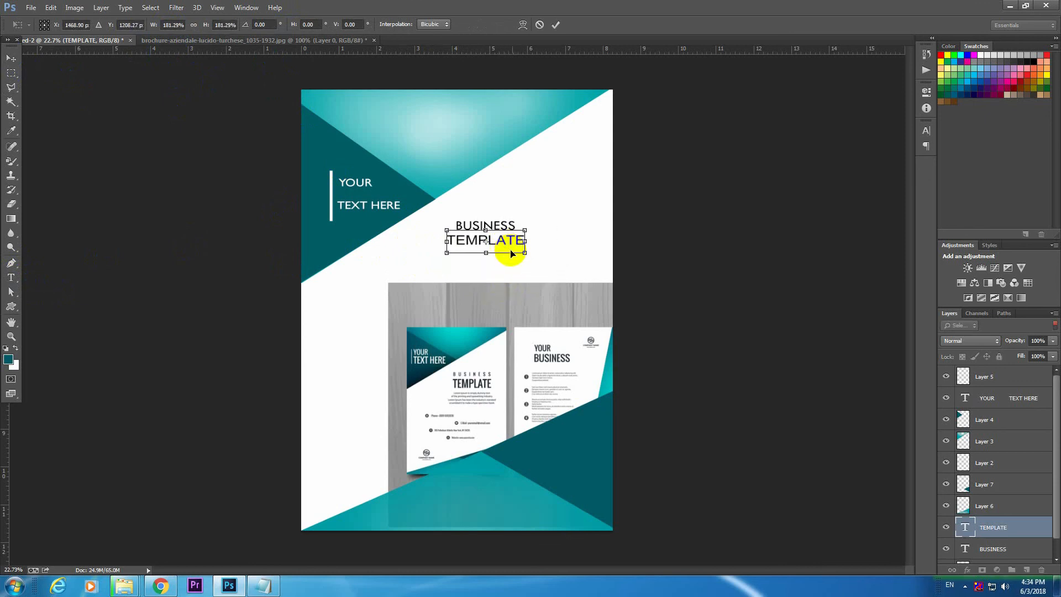
key("Return")
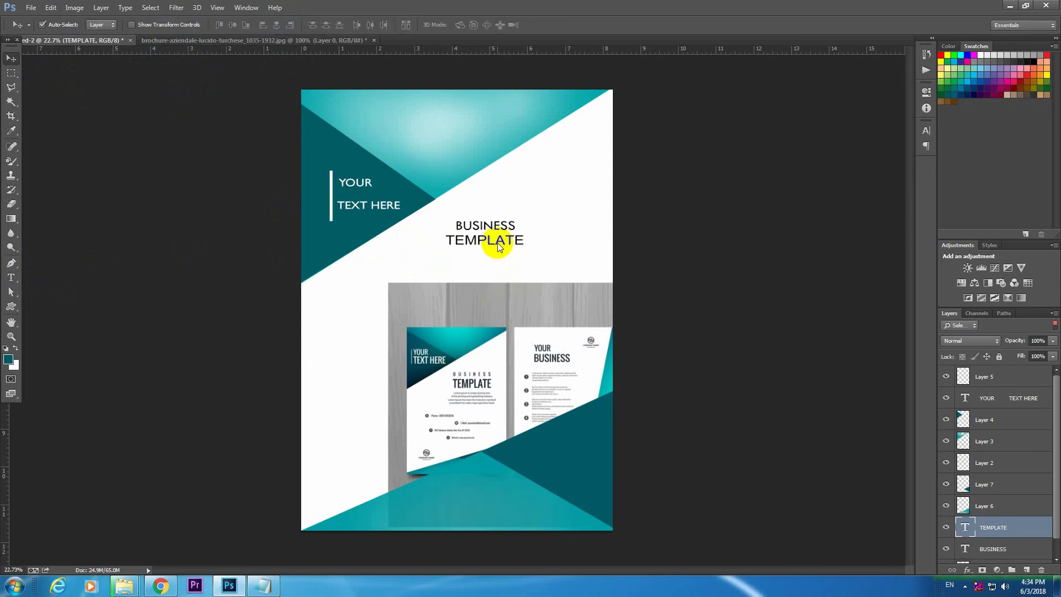
Hide the reference image on Layer 1.
scroll(954, 541, "down", 1)
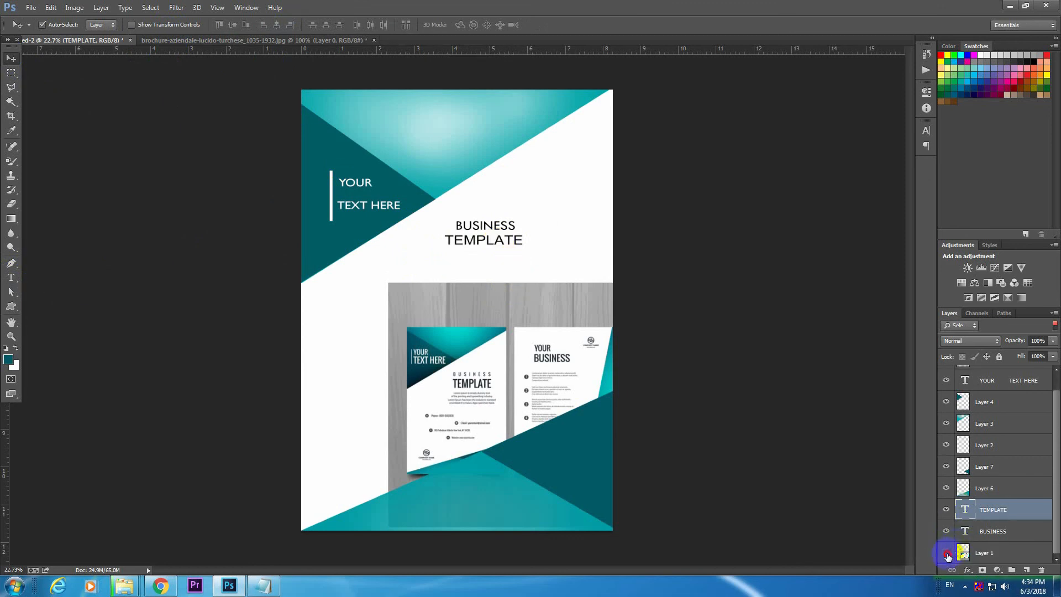
left_click(946, 553)
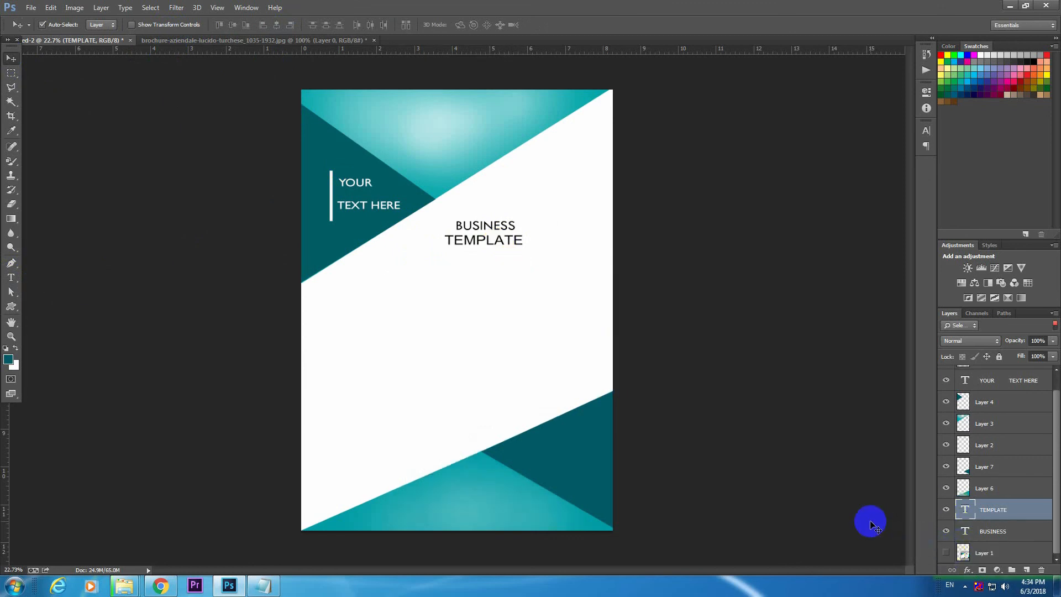